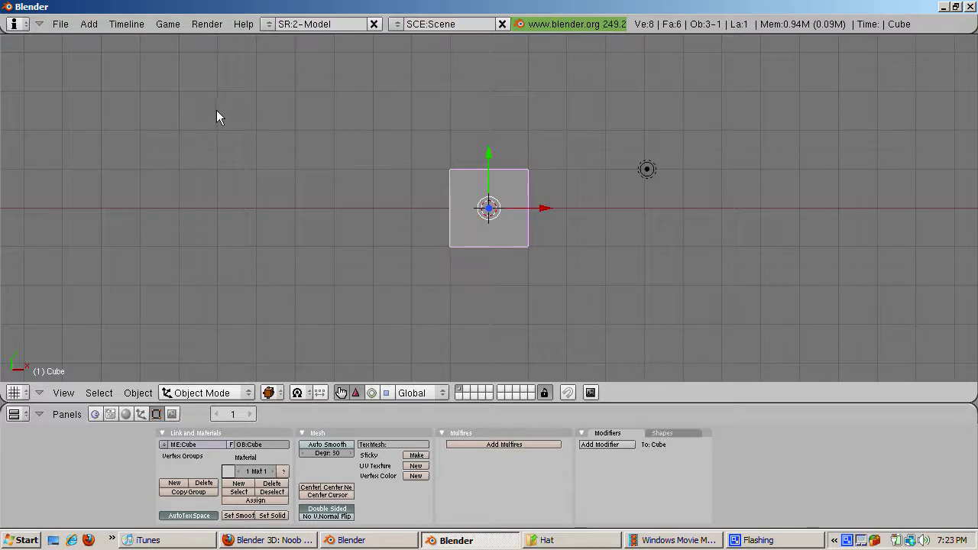
Step: In User Preferences, enable View Name and Edit Methods' Aligned to View, then collapse the preferences
{"action": "left_click_drag", "start_coordinate": [204, 32], "coordinate": [205, 155]}
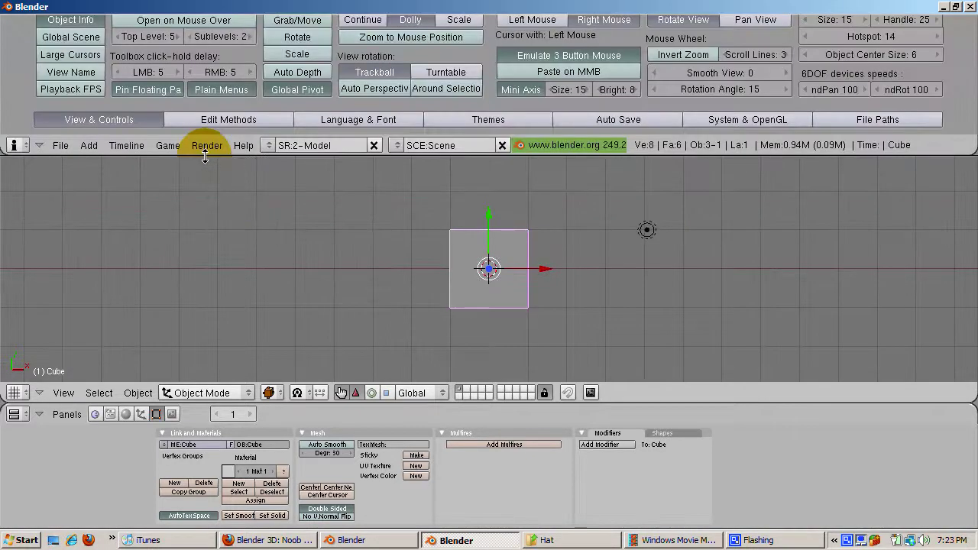
{"action": "left_click", "coordinate": [158, 108]}
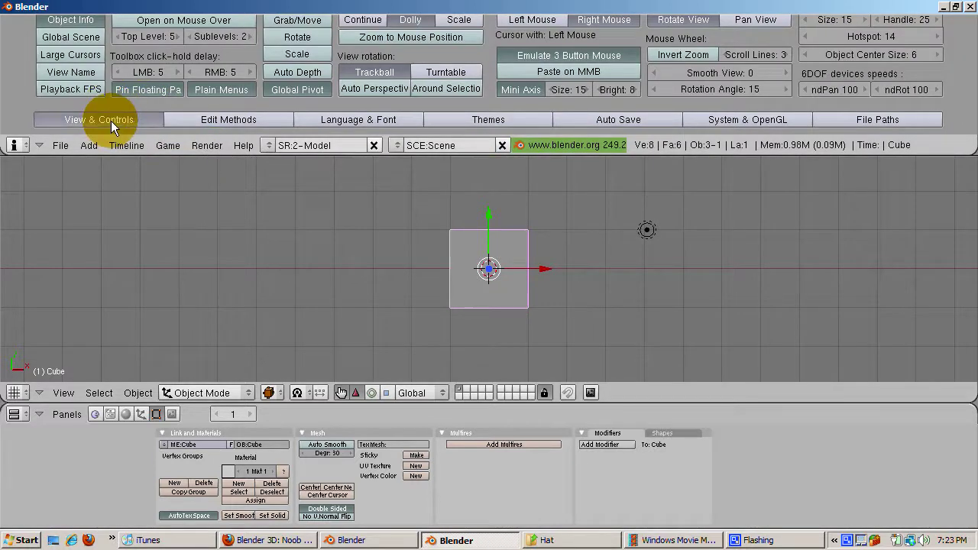
{"action": "left_click", "coordinate": [78, 70]}
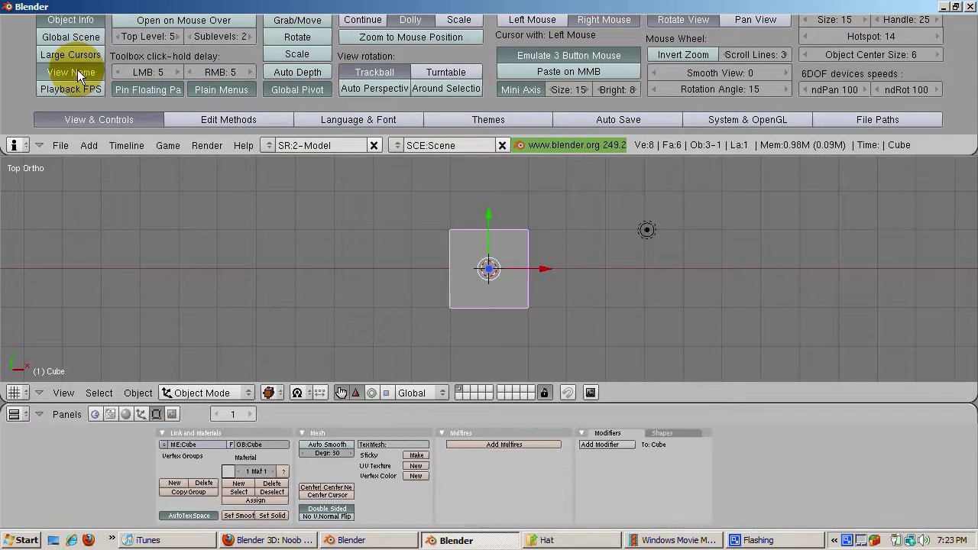
{"action": "left_click", "coordinate": [201, 121]}
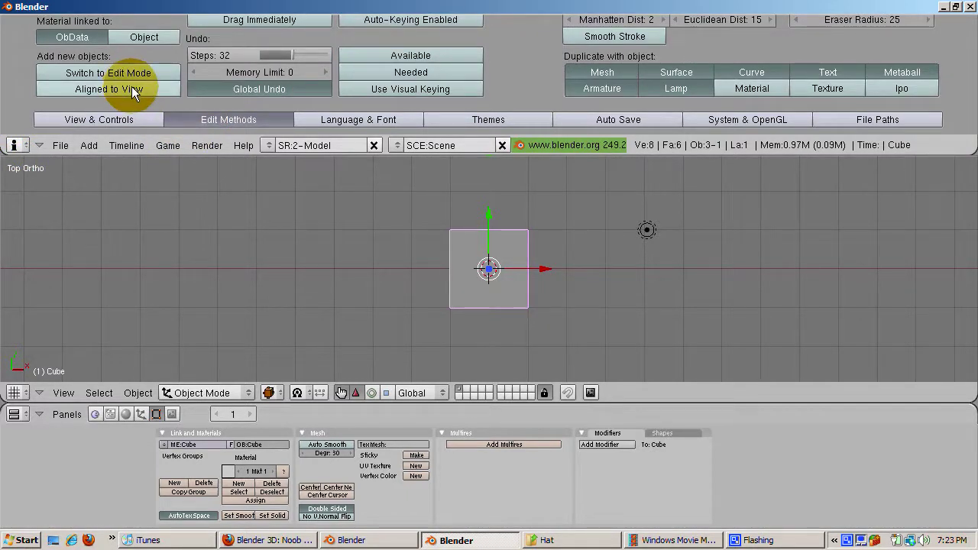
{"action": "left_click", "coordinate": [106, 88]}
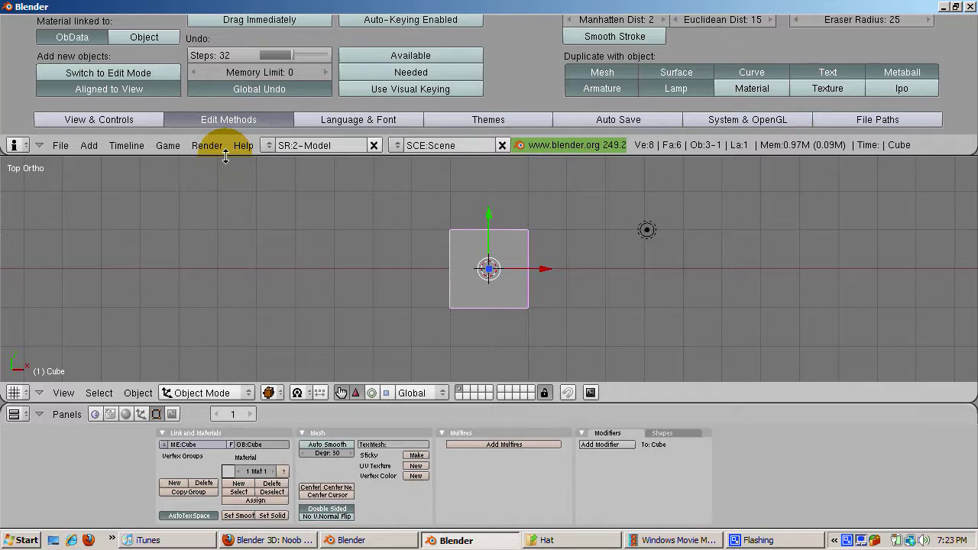
{"action": "left_click_drag", "start_coordinate": [225, 155], "coordinate": [224, 3]}
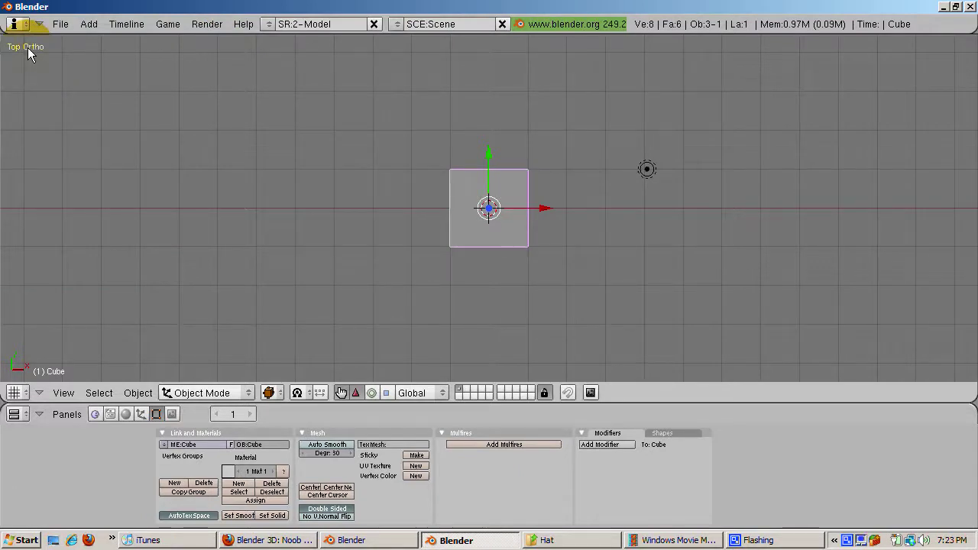
Step: Erase the default cube, switch to Right view, frame everything and centre on the 3D cursor
{"action": "key", "text": "x"}
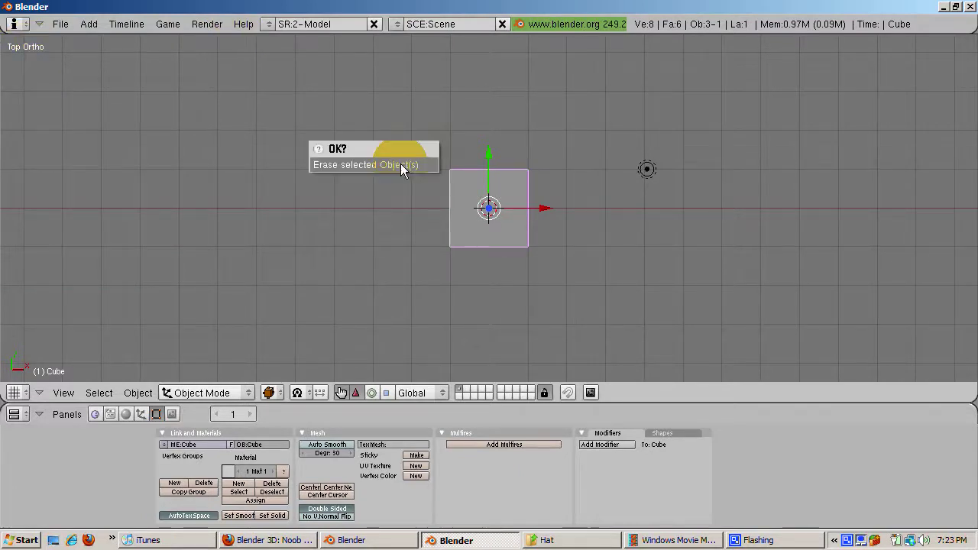
{"action": "left_click", "coordinate": [401, 165]}
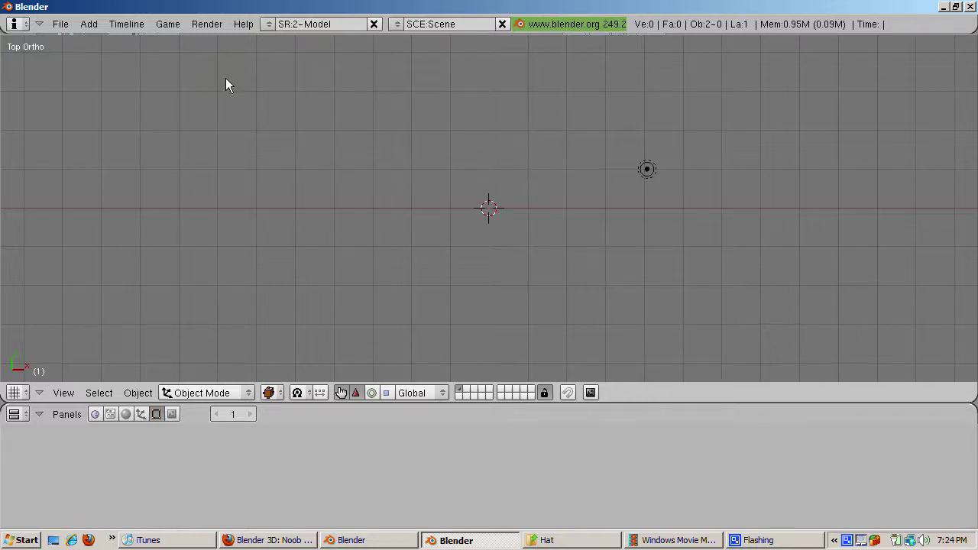
{"action": "key", "text": "KP_3"}
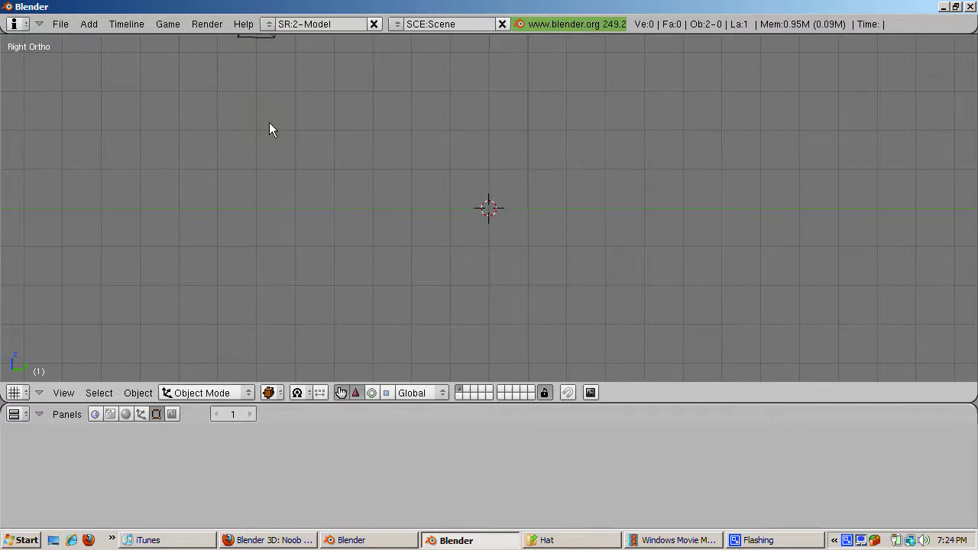
{"action": "key", "text": "Home"}
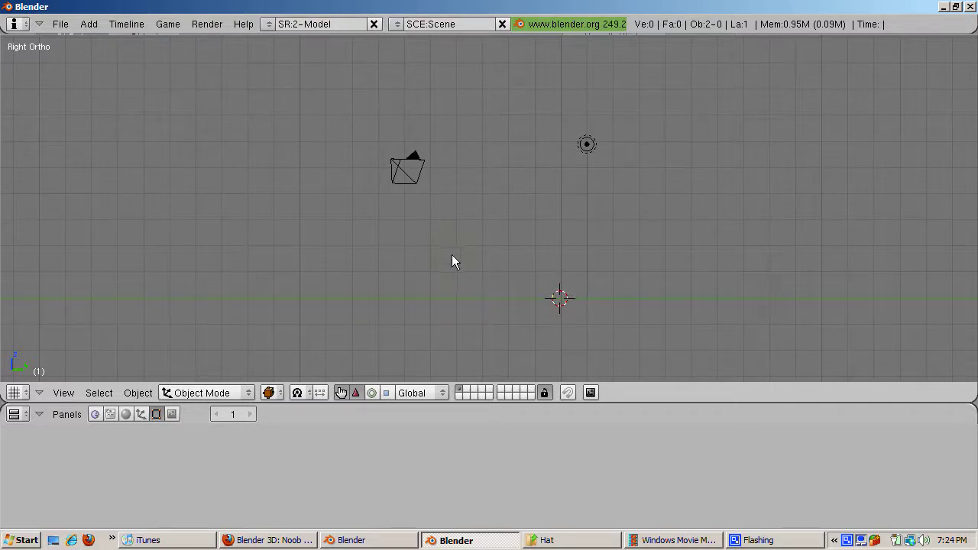
{"action": "key", "text": "c"}
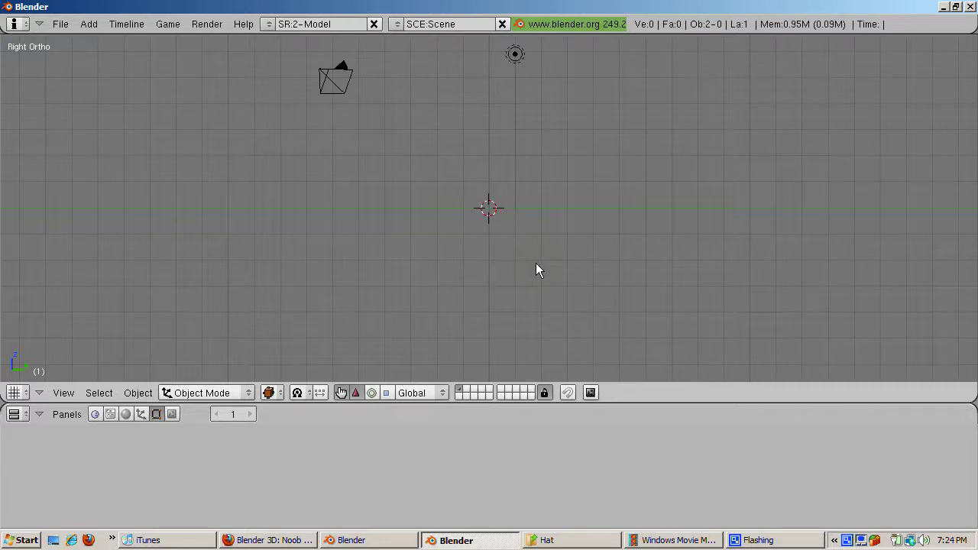
{"action": "key", "text": "space"}
Step: Add a mesh circle with 12 vertices, zoom in and enter Edit Mode
{"action": "mouse_move", "coordinate": [611, 267]}
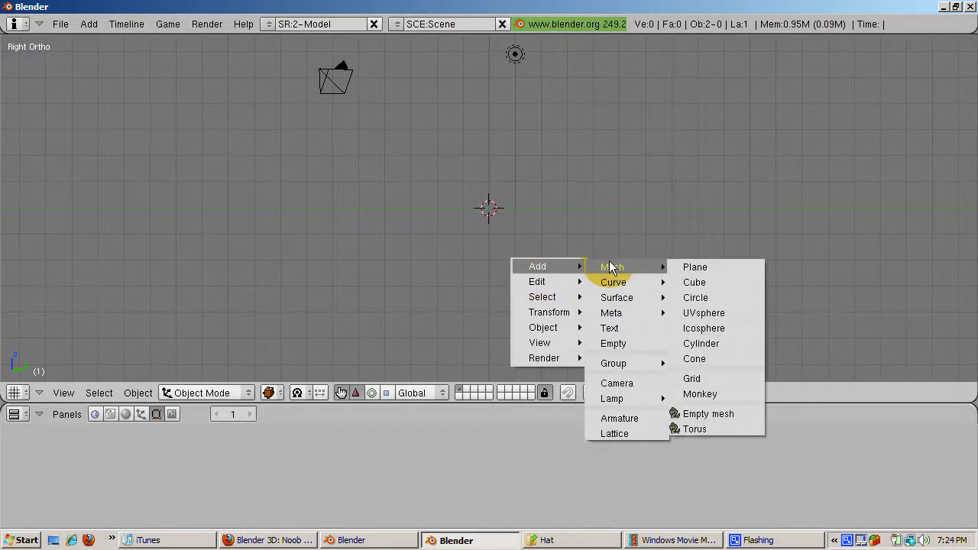
{"action": "left_click", "coordinate": [699, 297]}
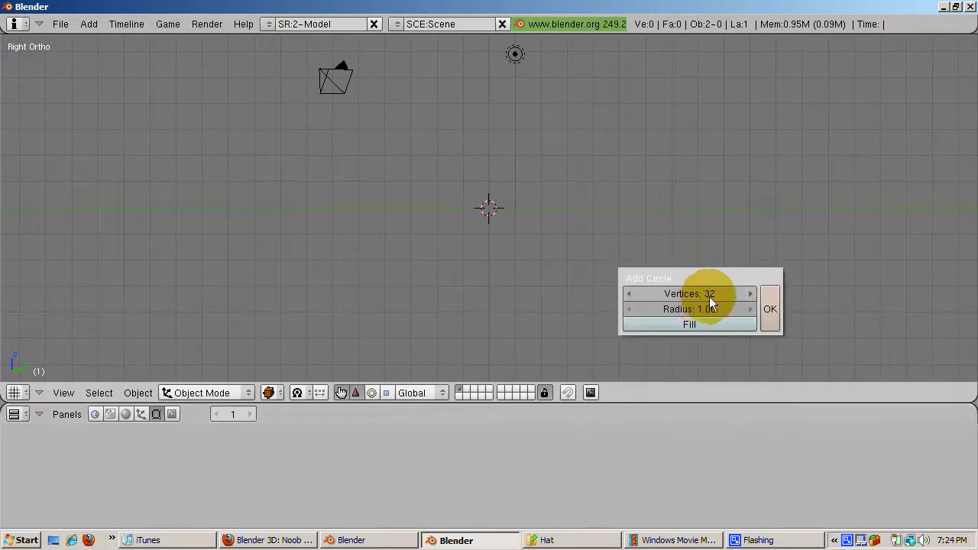
{"action": "left_click", "coordinate": [712, 295]}
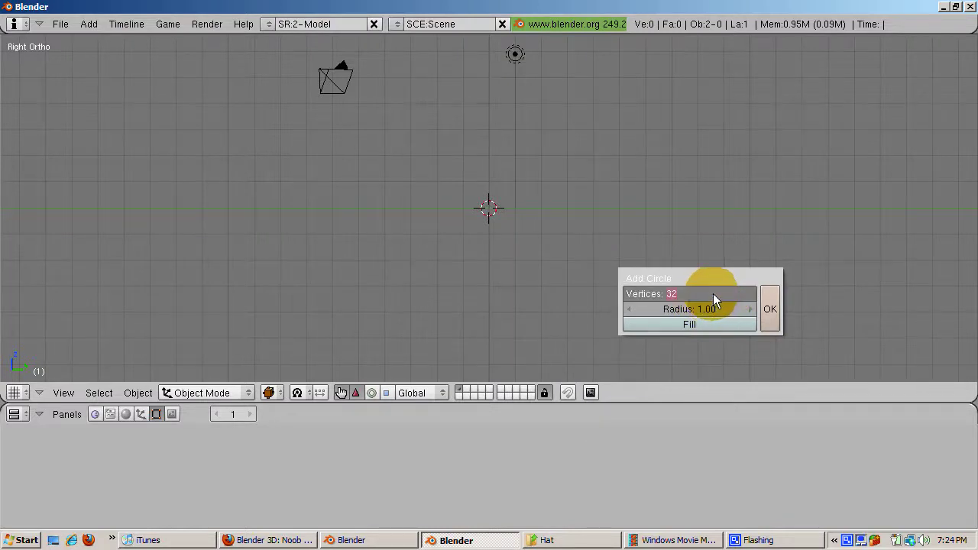
{"action": "type", "text": "12"}
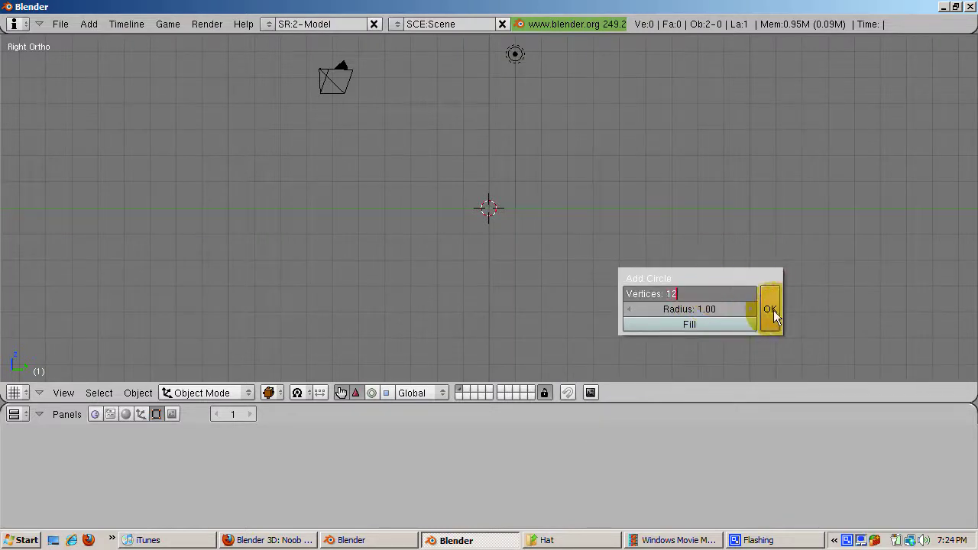
{"action": "left_click", "coordinate": [769, 304]}
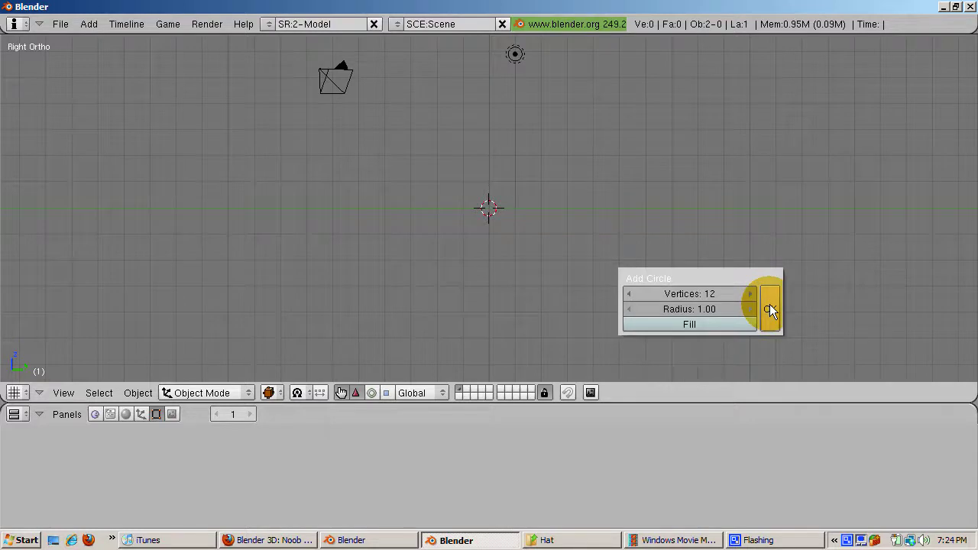
{"action": "left_click", "coordinate": [770, 304]}
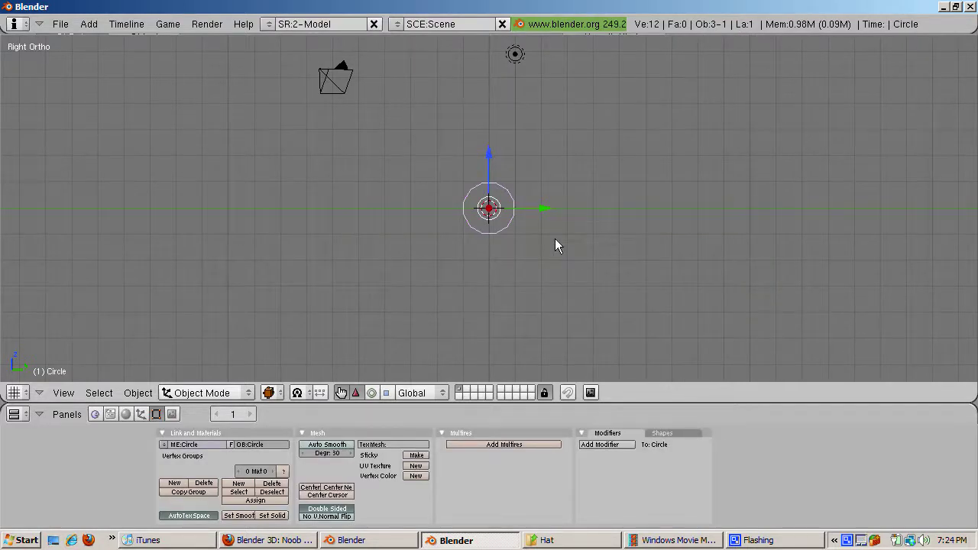
{"action": "scroll", "coordinate": [555, 238], "scroll_direction": "up", "scroll_amount": 2}
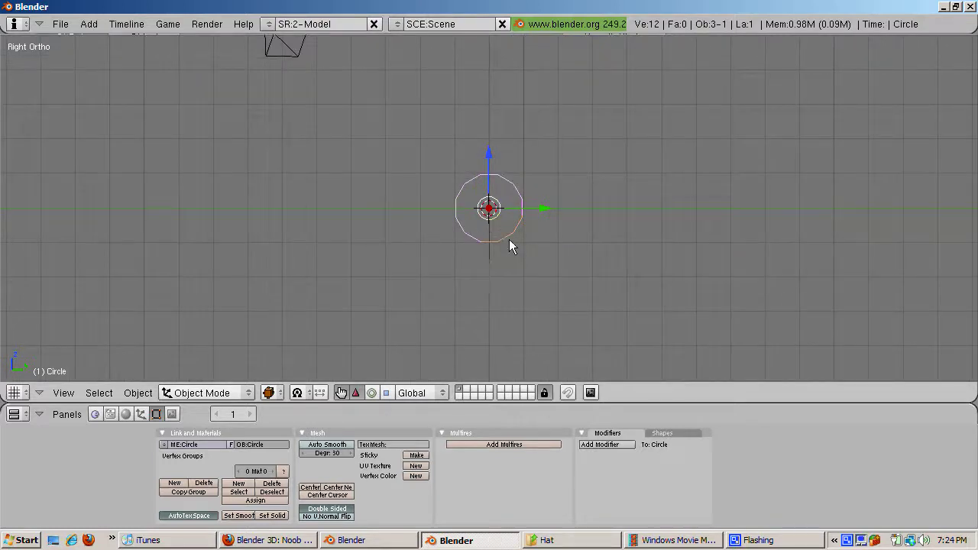
{"action": "key", "text": "Tab"}
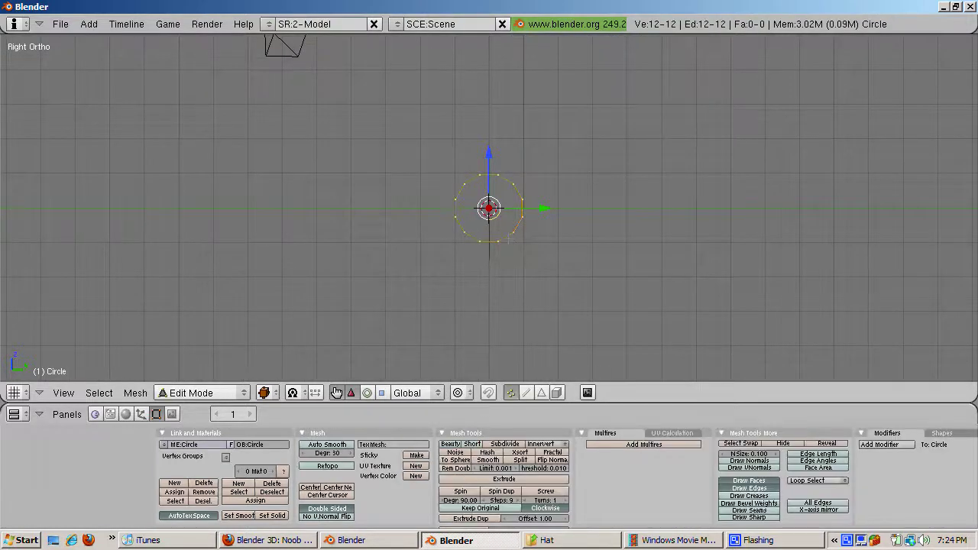
Step: Delete the three selected lower-right edges of the circle, leaving an open 10-vertex arc
{"action": "left_click", "coordinate": [529, 393]}
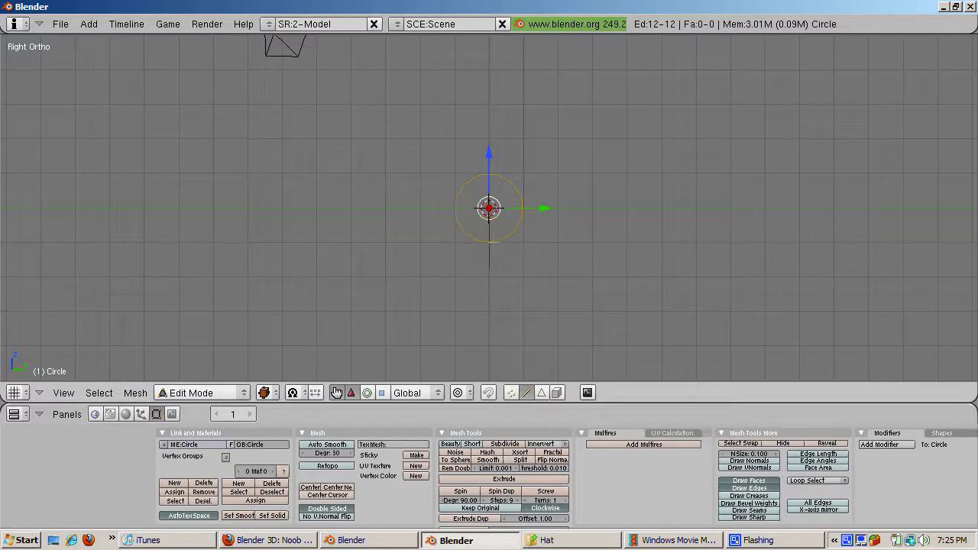
{"action": "key", "text": "a"}
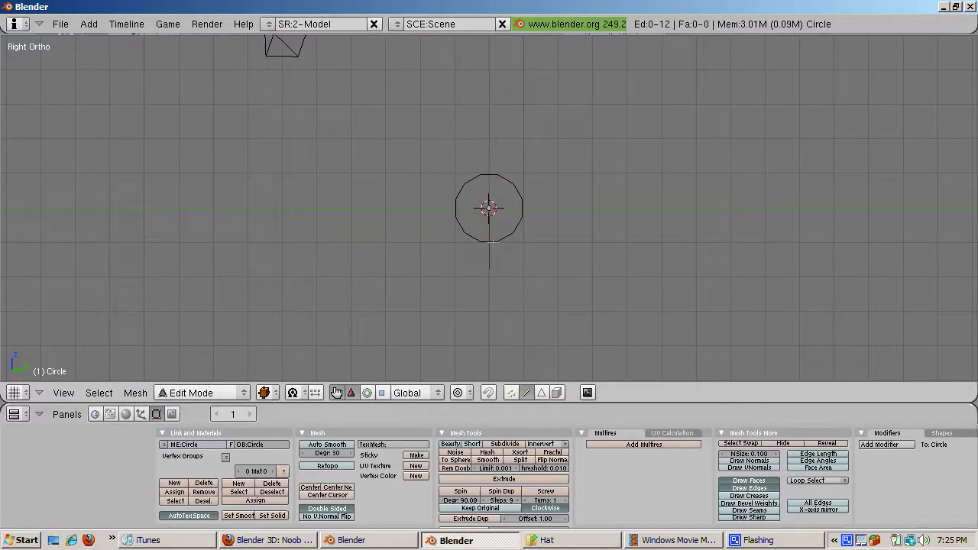
{"action": "right_click", "coordinate": [489, 241]}
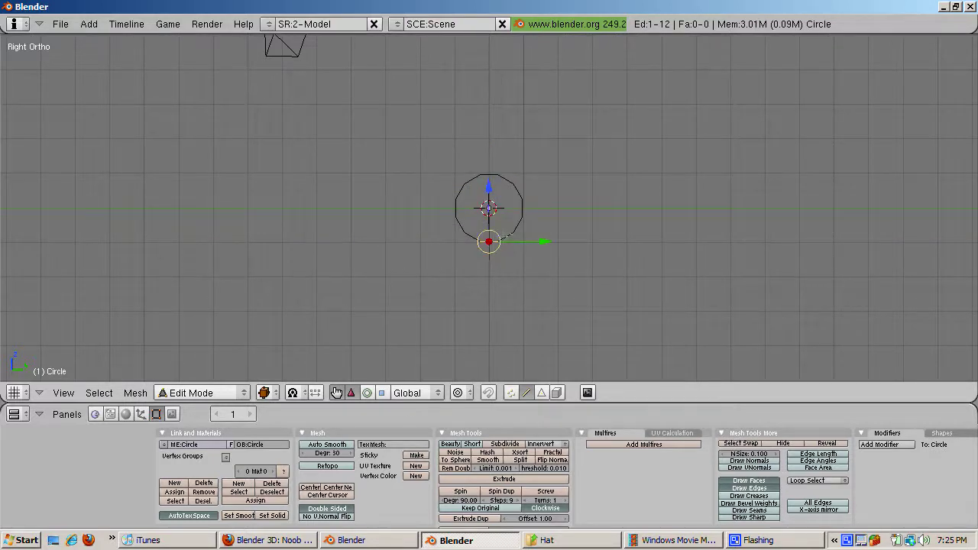
{"action": "right_click", "coordinate": [506, 237], "text": "shift"}
{"action": "right_click", "coordinate": [518, 225], "text": "shift"}
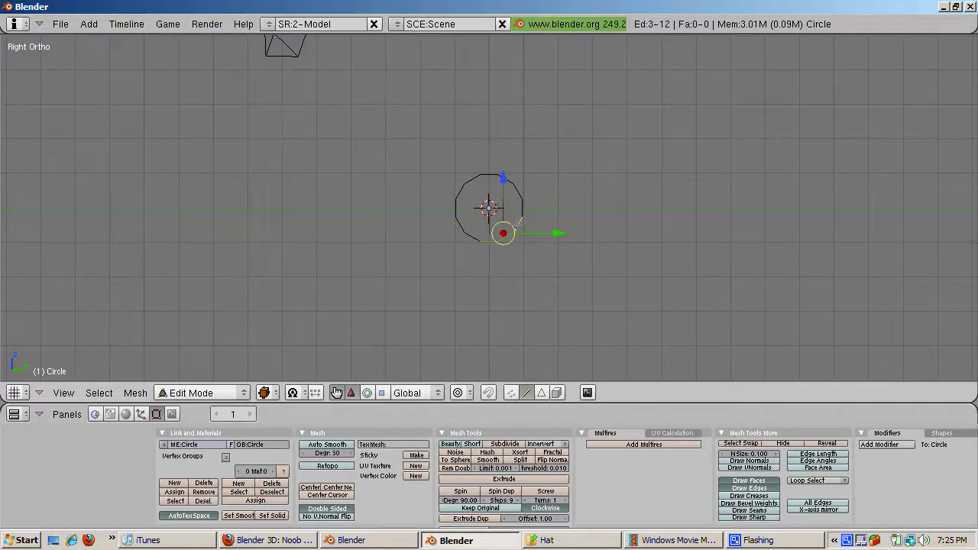
{"action": "key", "text": "x"}
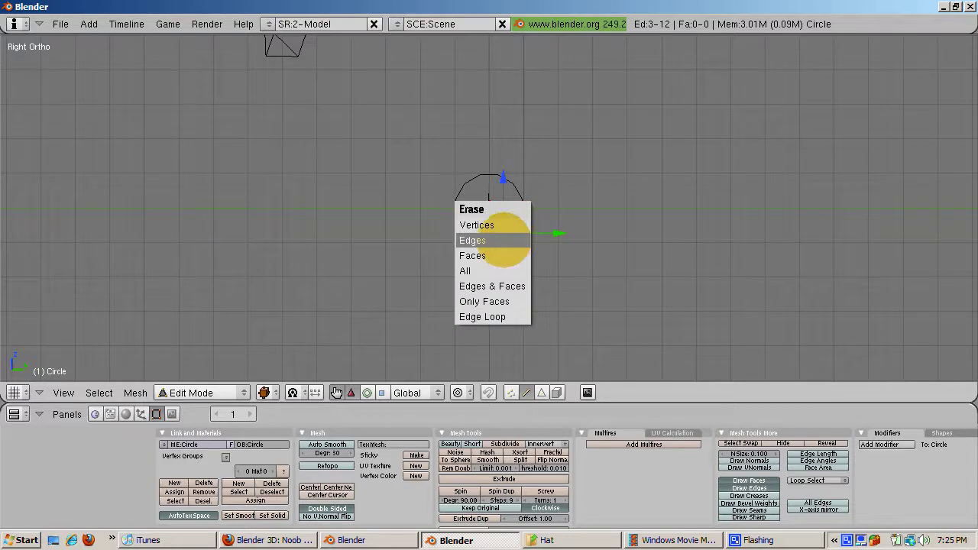
{"action": "left_click", "coordinate": [495, 240]}
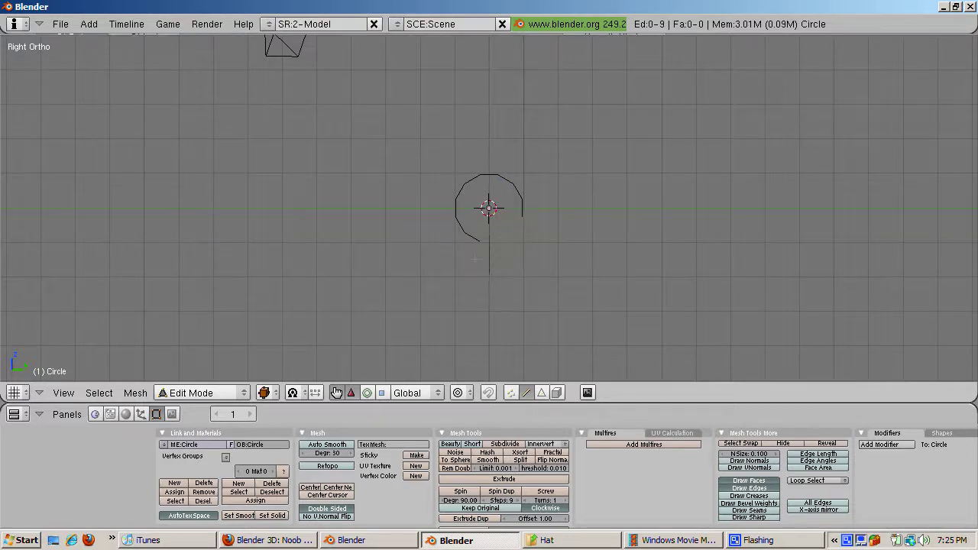
{"action": "left_click", "coordinate": [509, 393]}
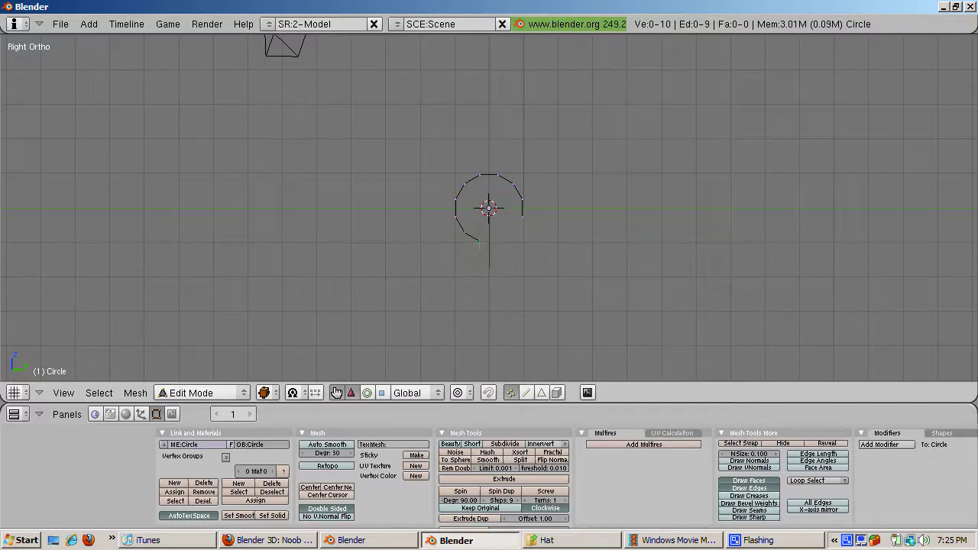
Step: Turn off the manipulator and move the arc's bottom-left vertices outward to the left
{"action": "right_click", "coordinate": [479, 242]}
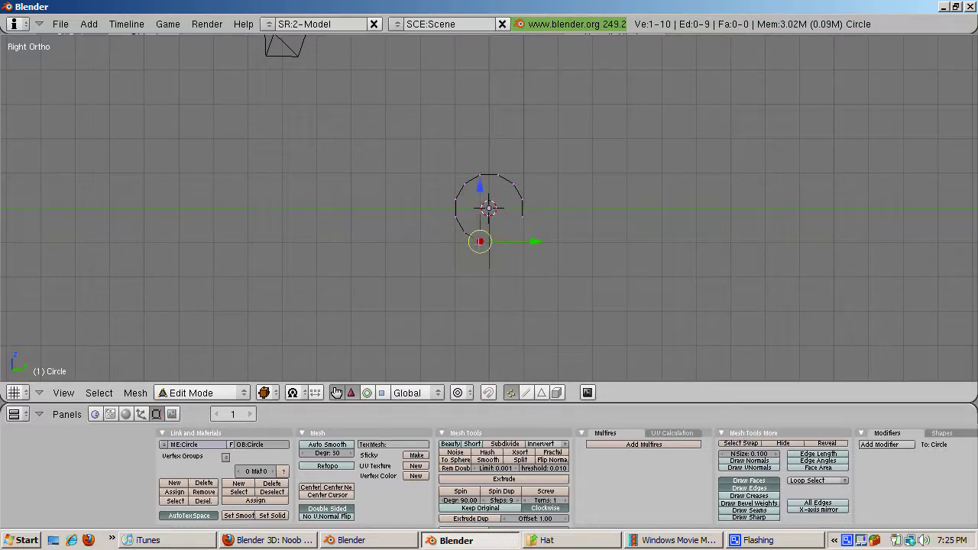
{"action": "left_click", "coordinate": [338, 393]}
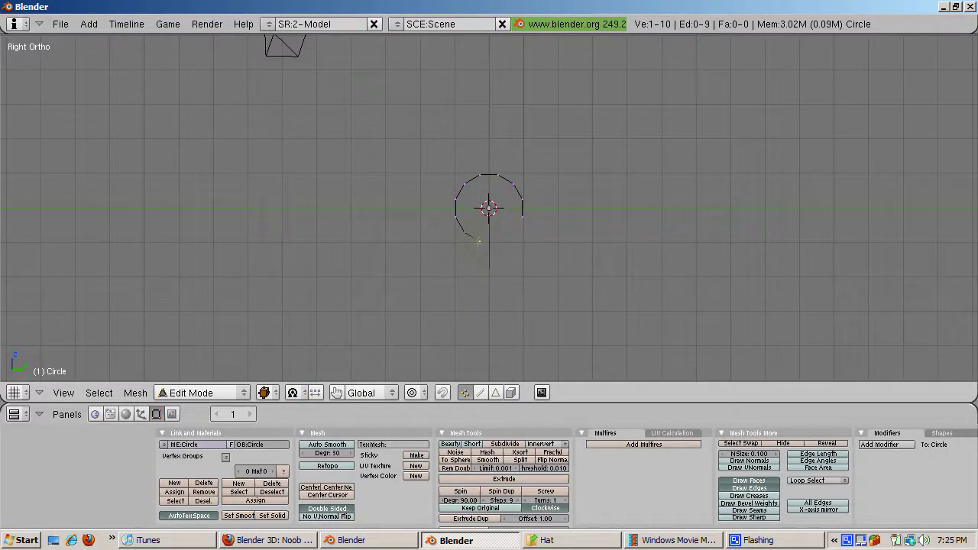
{"action": "key", "text": "g"}
{"action": "left_click", "coordinate": [440, 250]}
{"action": "right_click", "coordinate": [464, 232]}
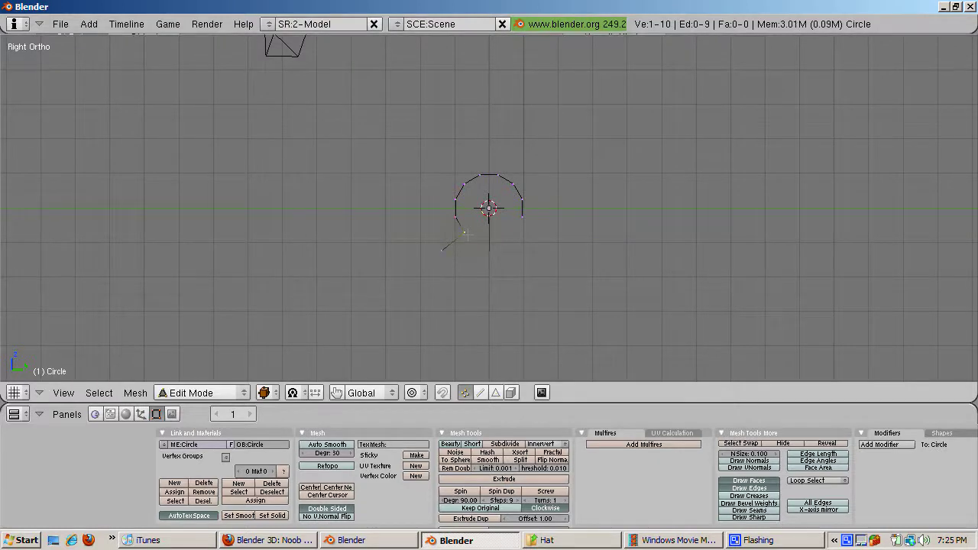
{"action": "key", "text": "g"}
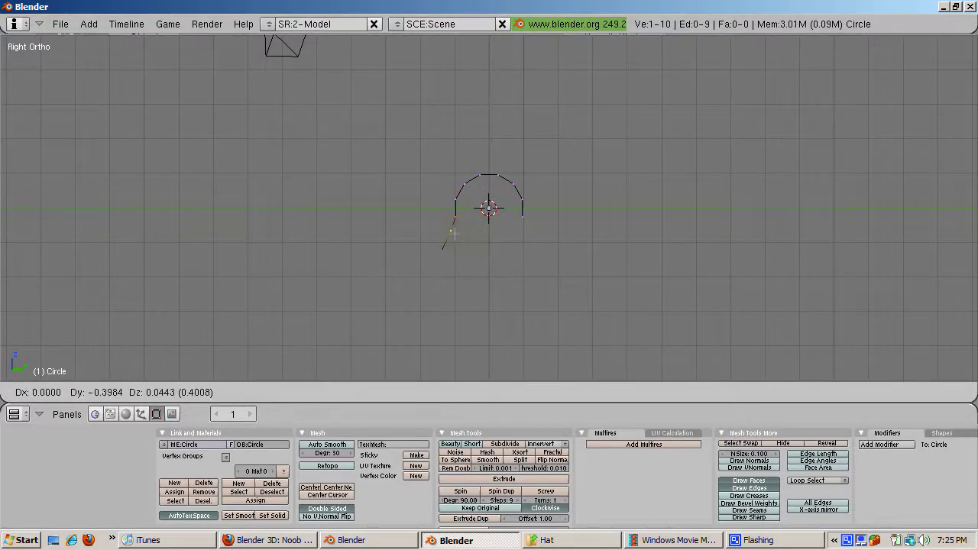
{"action": "left_click", "coordinate": [455, 234]}
{"action": "right_click", "coordinate": [442, 249]}
{"action": "key", "text": "g"}
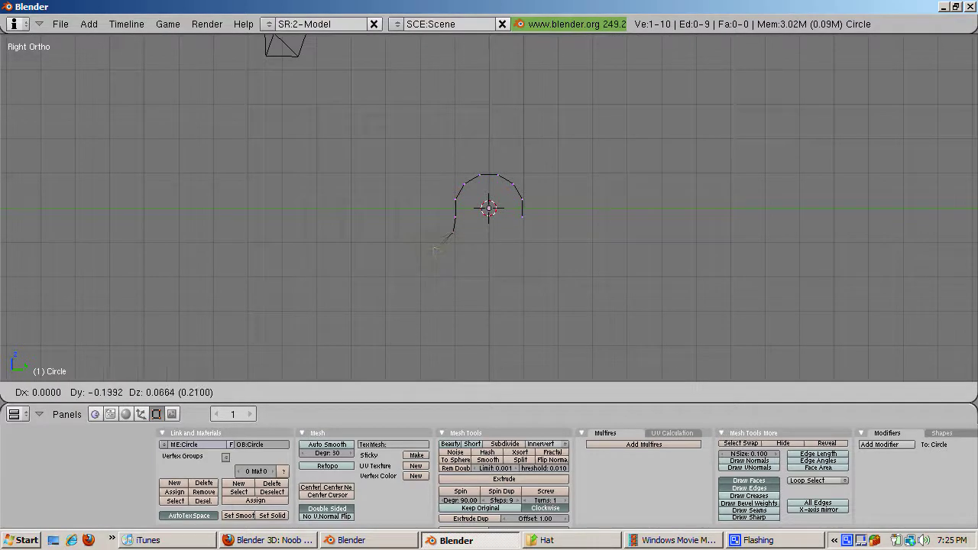
{"action": "left_click", "coordinate": [430, 241]}
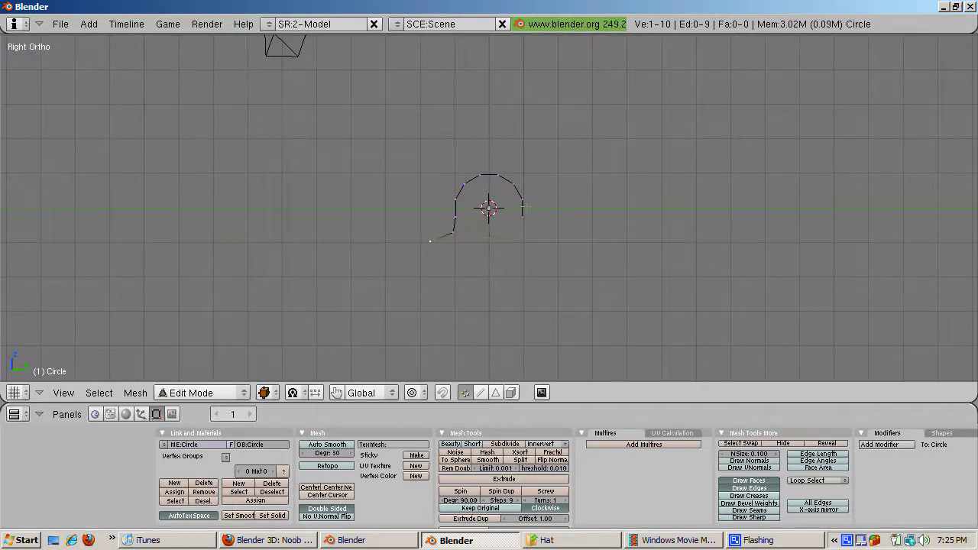
Step: Pull the right end vertex outward and extrude a new vertex farther right as the brim tip
{"action": "right_click", "coordinate": [522, 217]}
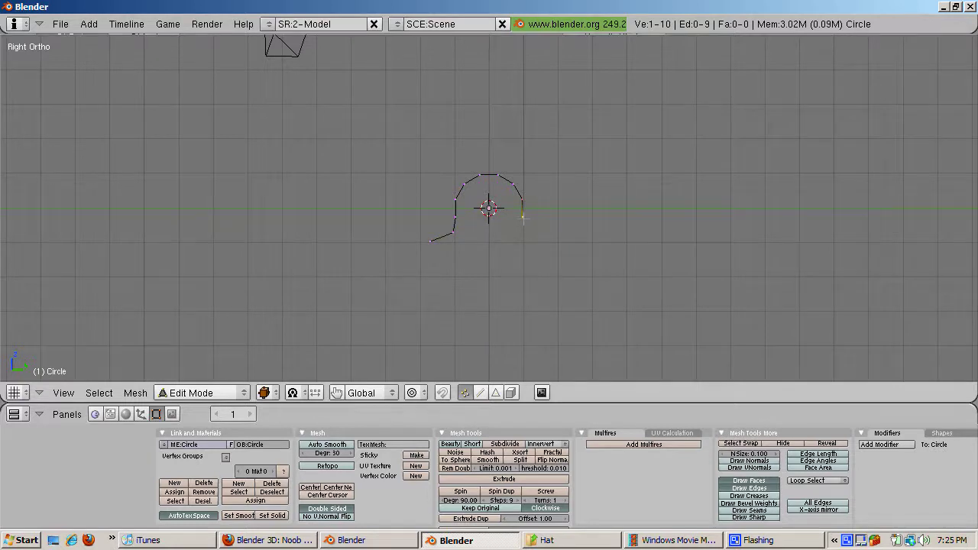
{"action": "key", "text": "g"}
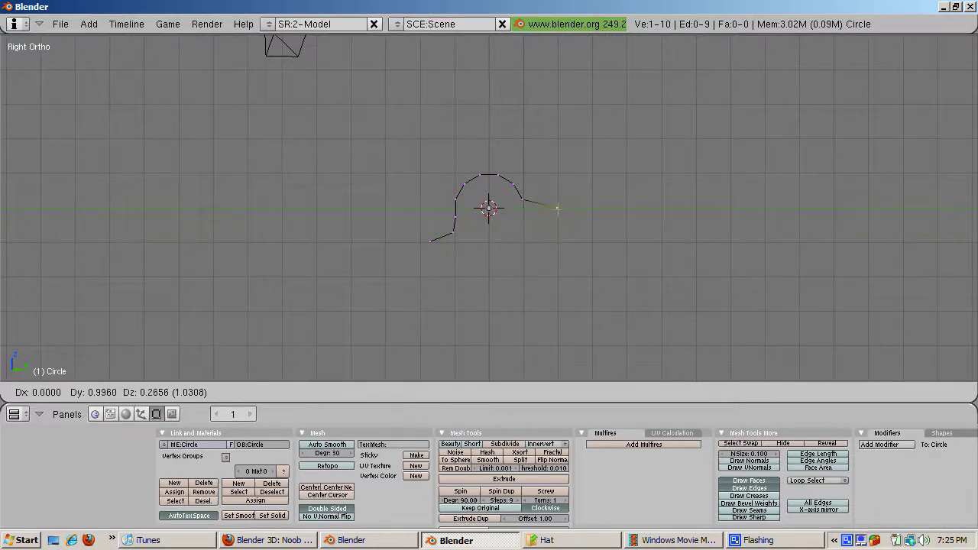
{"action": "left_click", "coordinate": [559, 204]}
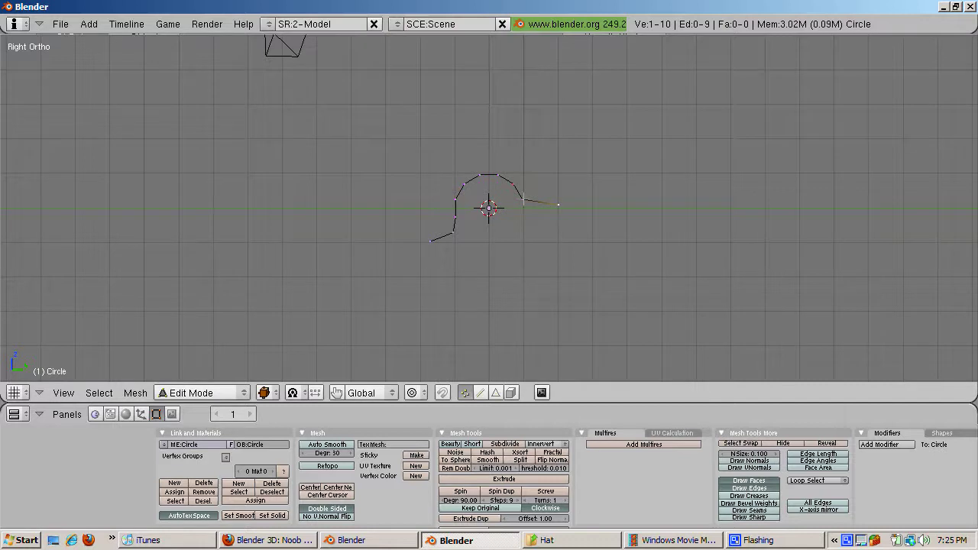
{"action": "key", "text": "g"}
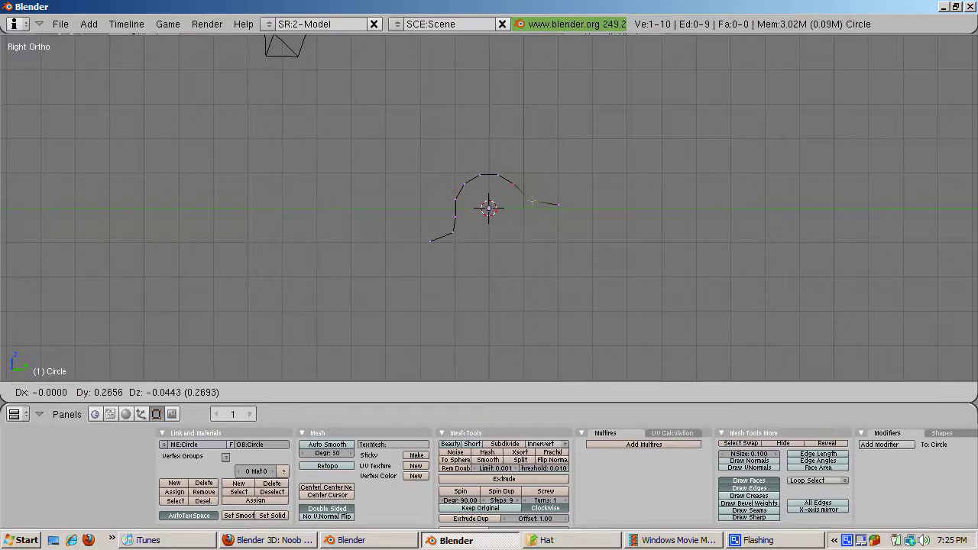
{"action": "left_click", "coordinate": [529, 203]}
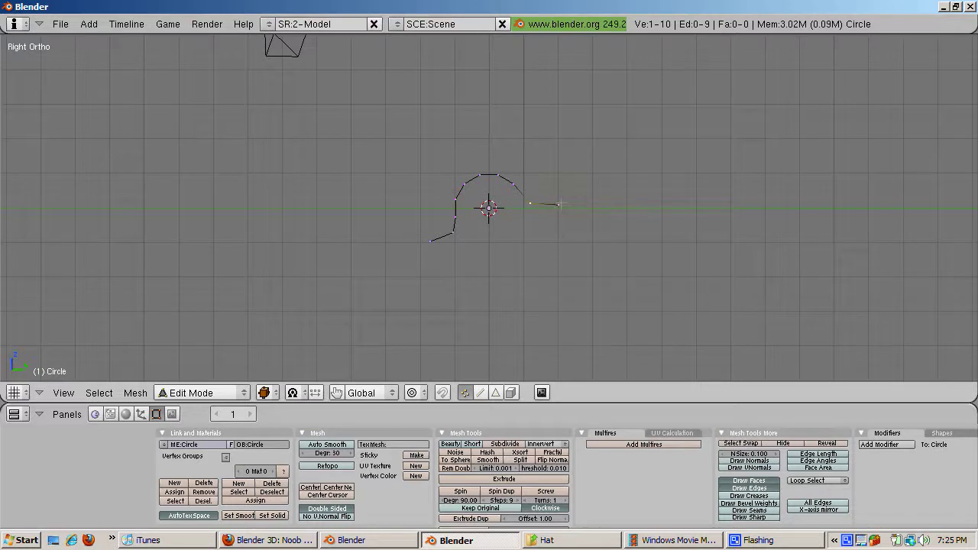
{"action": "right_click", "coordinate": [558, 204]}
{"action": "key", "text": "e"}
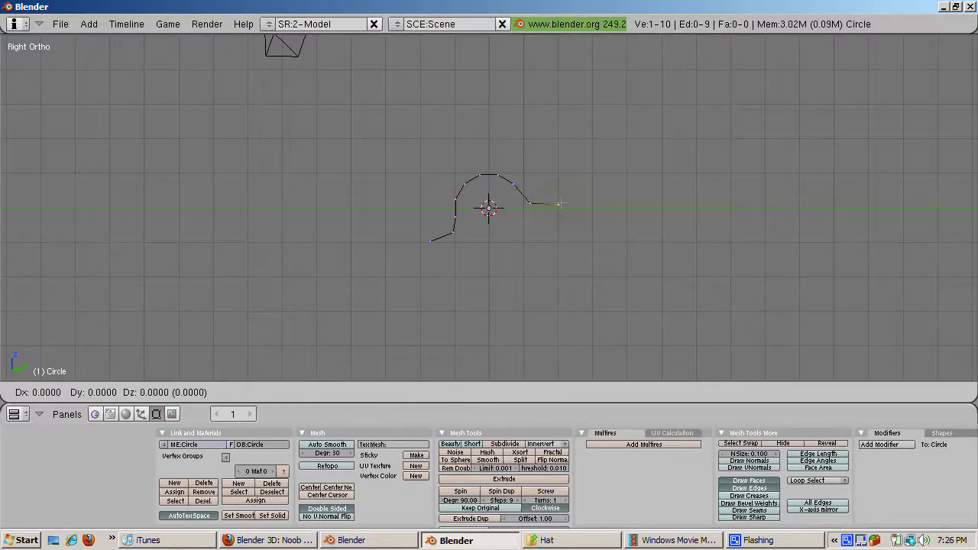
{"action": "scroll", "coordinate": [559, 204], "scroll_direction": "up", "scroll_amount": 1}
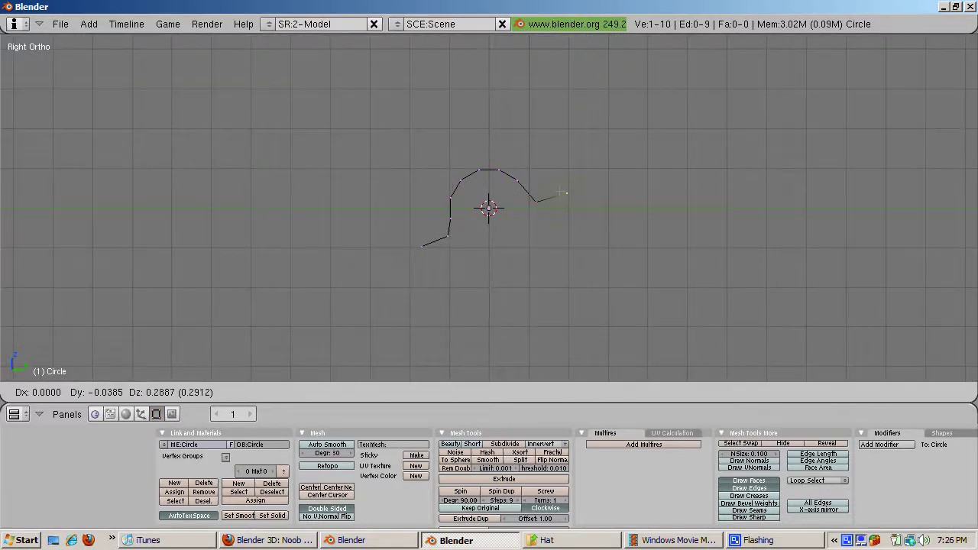
{"action": "left_click", "coordinate": [573, 197]}
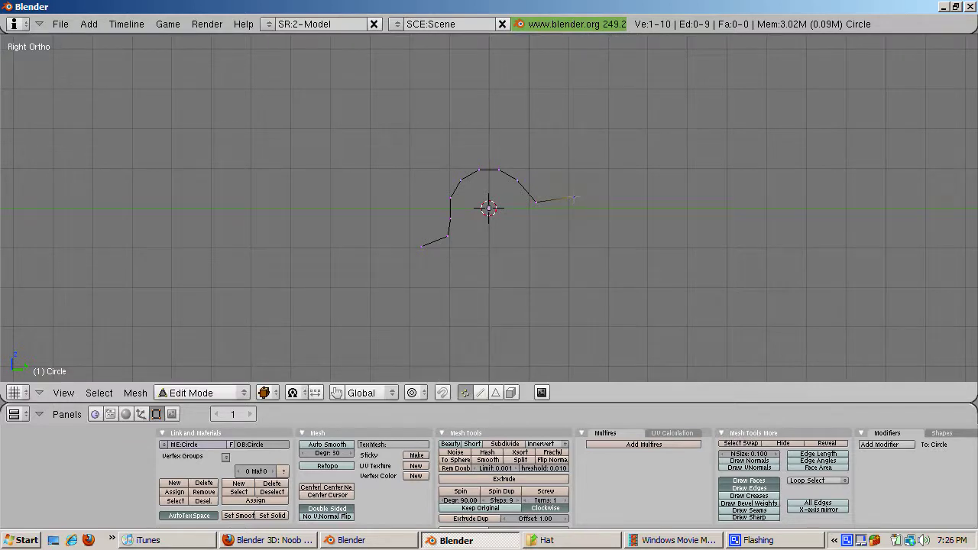
Step: Snap the 3D cursor onto the profile's right-hand end vertex with Cursor to Selection
{"action": "left_click", "coordinate": [573, 198]}
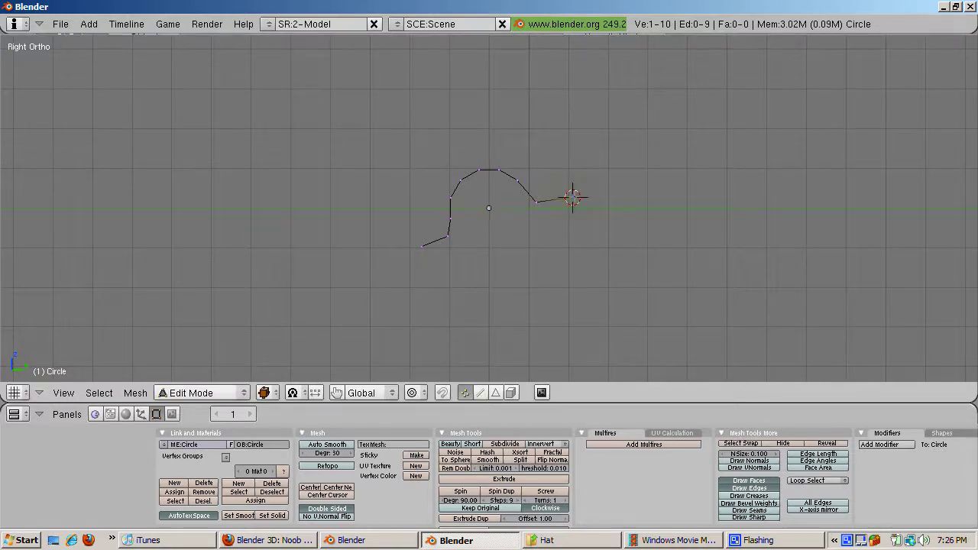
{"action": "left_click", "coordinate": [489, 239]}
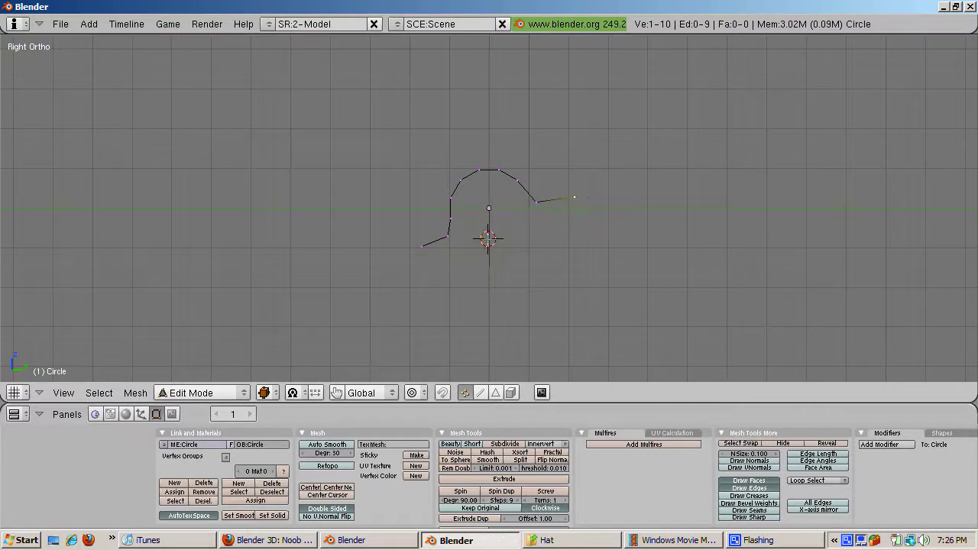
{"action": "key", "text": "shift+s"}
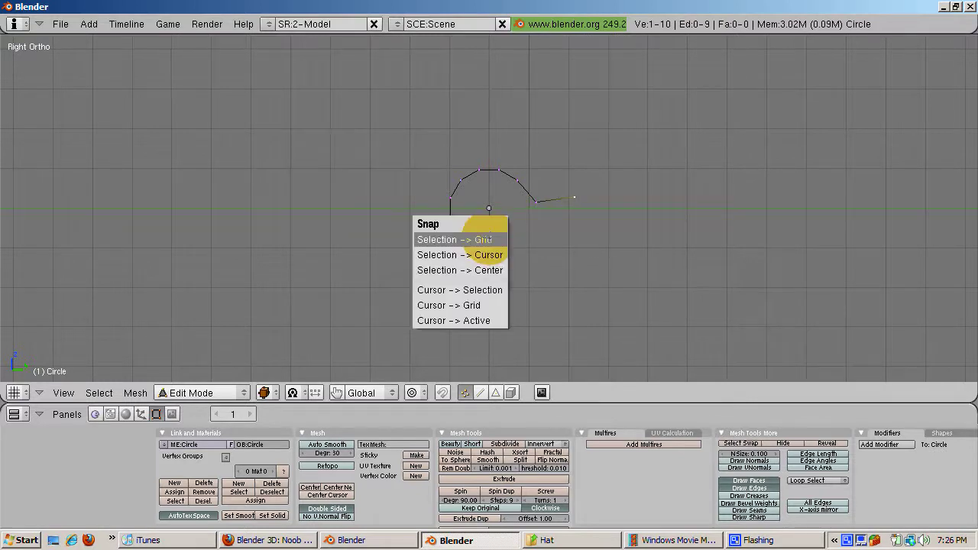
{"action": "left_click", "coordinate": [474, 290]}
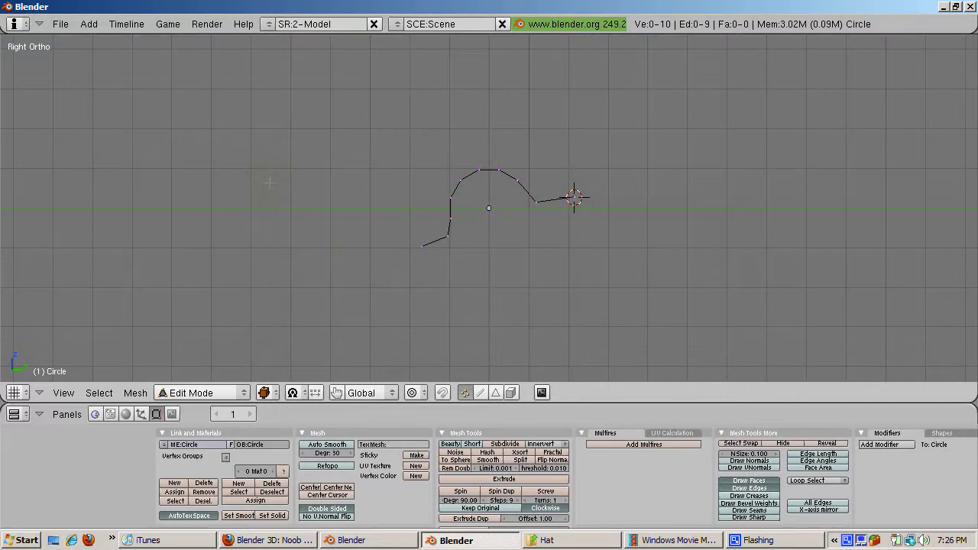
{"action": "key", "text": "a"}
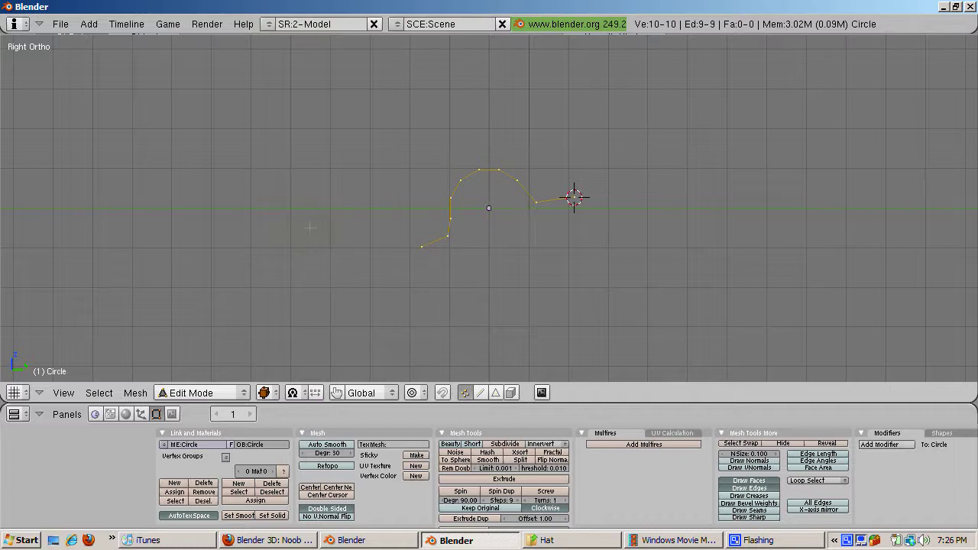
Step: From top view, spin the selected profile 360 degrees in 12 steps around the 3D cursor
{"action": "key", "text": "KP_7"}
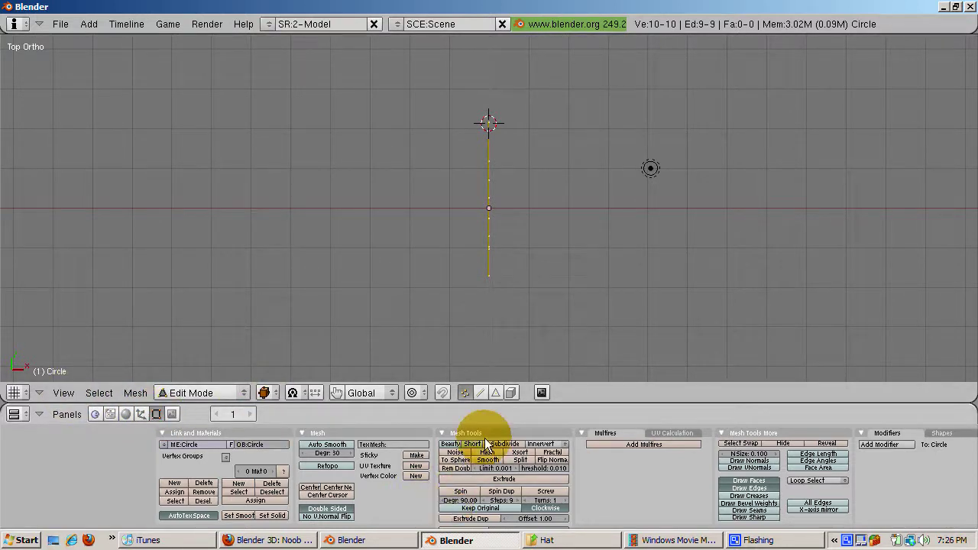
{"action": "left_click", "coordinate": [466, 500]}
{"action": "type", "text": "36"}
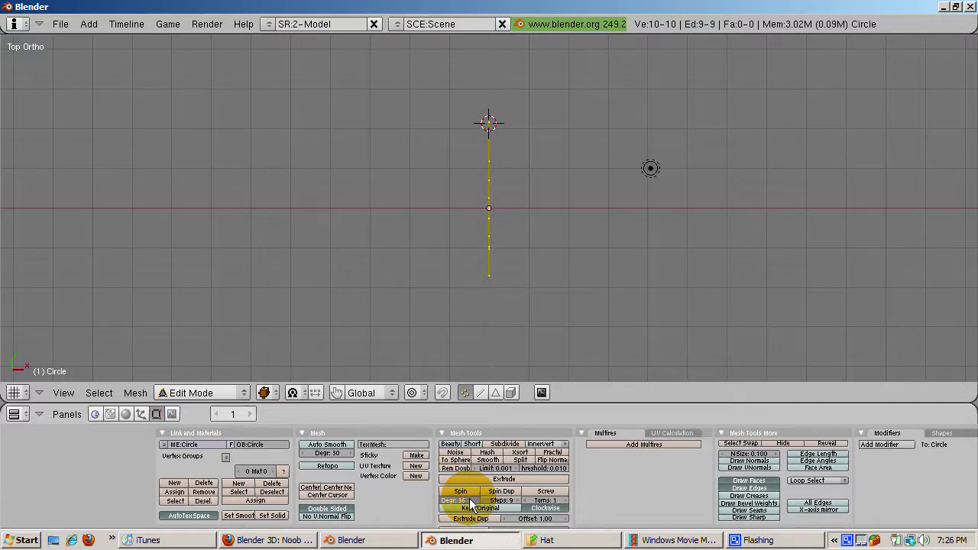
{"action": "type", "text": "0"}
{"action": "key", "text": "Return"}
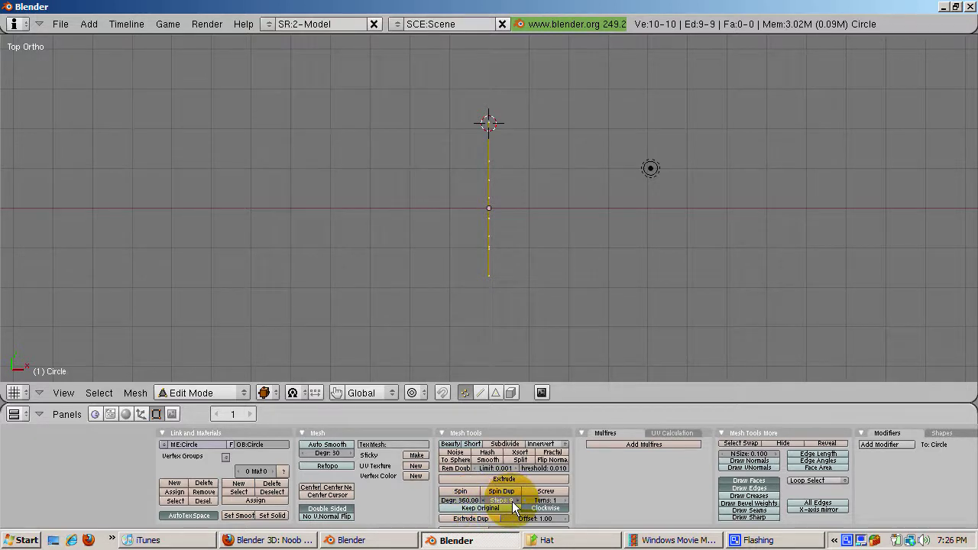
{"action": "left_click", "coordinate": [511, 503]}
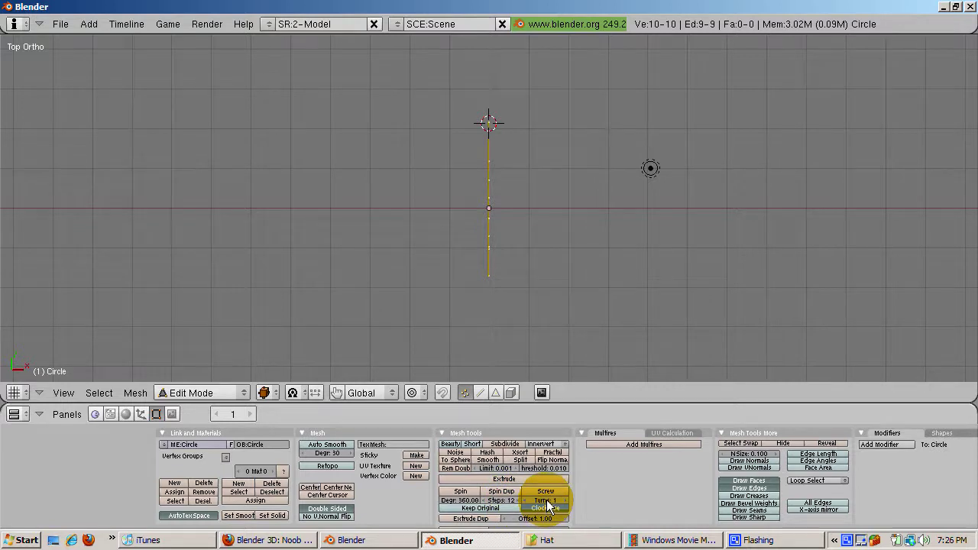
{"action": "left_click", "coordinate": [461, 492]}
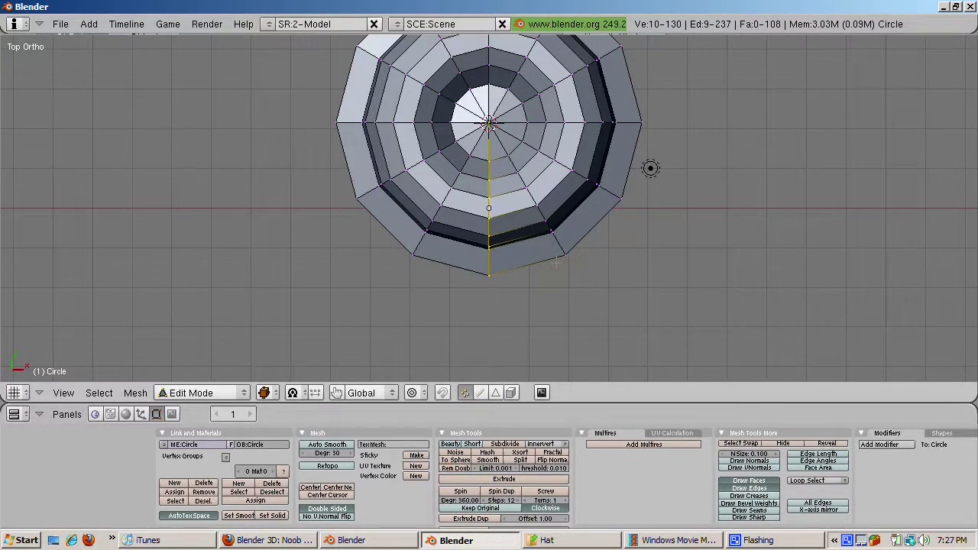
{"action": "key", "text": "KP_3"}
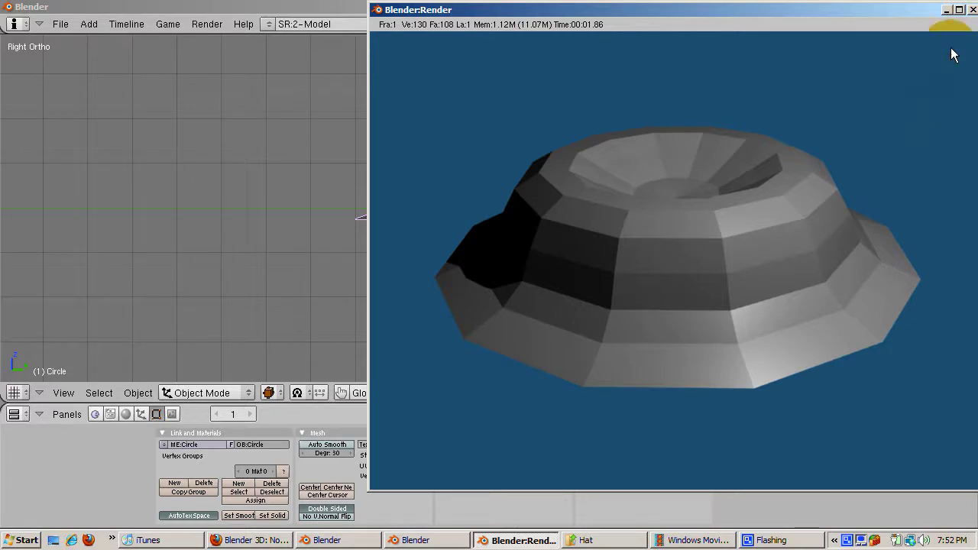
Step: Close the render window to return to the side view of the hat
{"action": "left_click", "coordinate": [972, 10]}
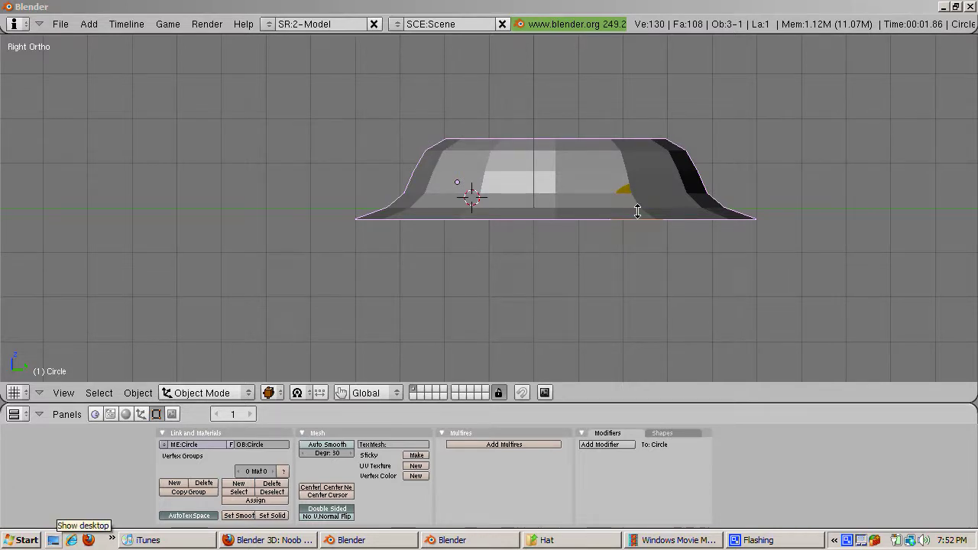
Step: In Edit Mode, run Remove Doubles to merge the hat's duplicate vertices down to 109
{"action": "left_click", "coordinate": [637, 211]}
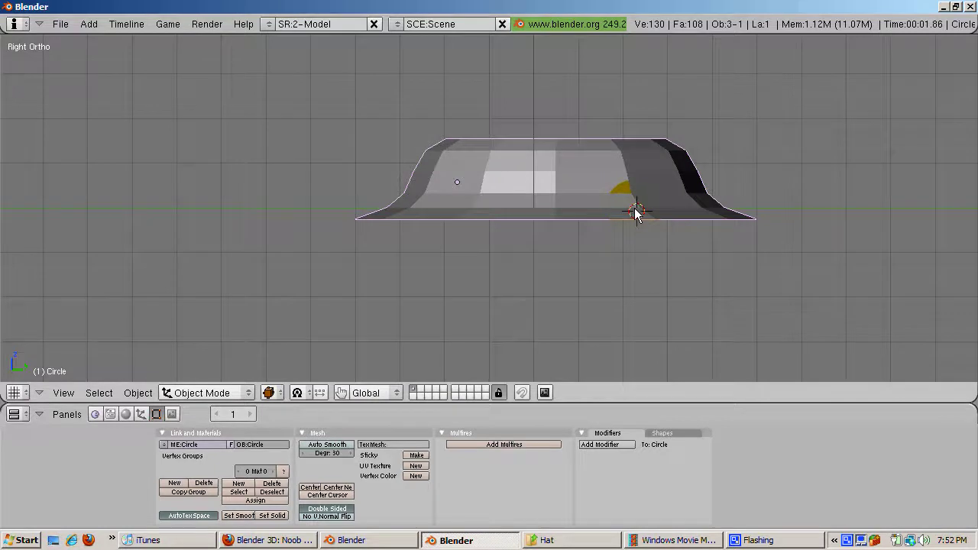
{"action": "key", "text": "Tab"}
{"action": "key", "text": "w"}
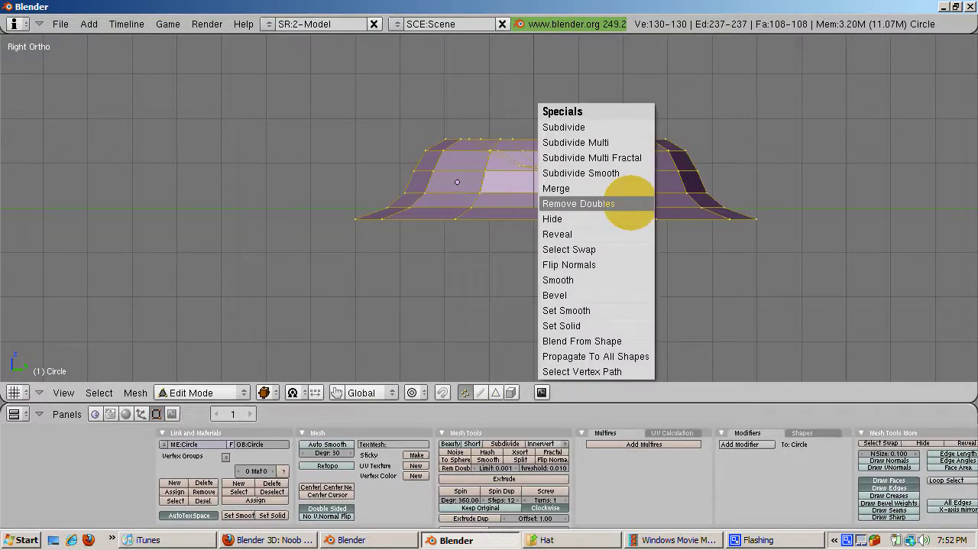
{"action": "left_click", "coordinate": [629, 204]}
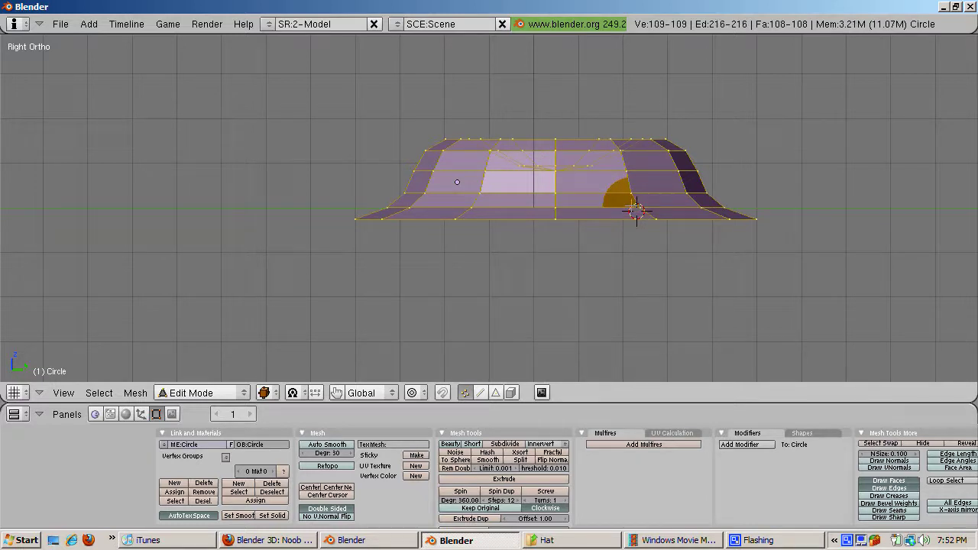
{"action": "middle_click_drag", "start_coordinate": [634, 207], "coordinate": [657, 229]}
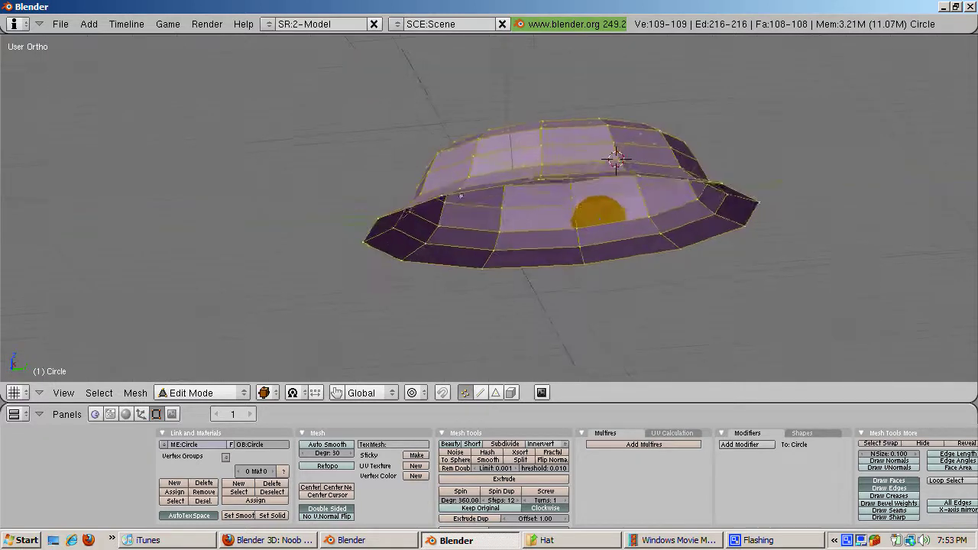
Step: Select four bottom rim edges and extrude them straight down along Z into the visor panel
{"action": "left_click", "coordinate": [480, 392]}
{"action": "right_click", "coordinate": [503, 265]}
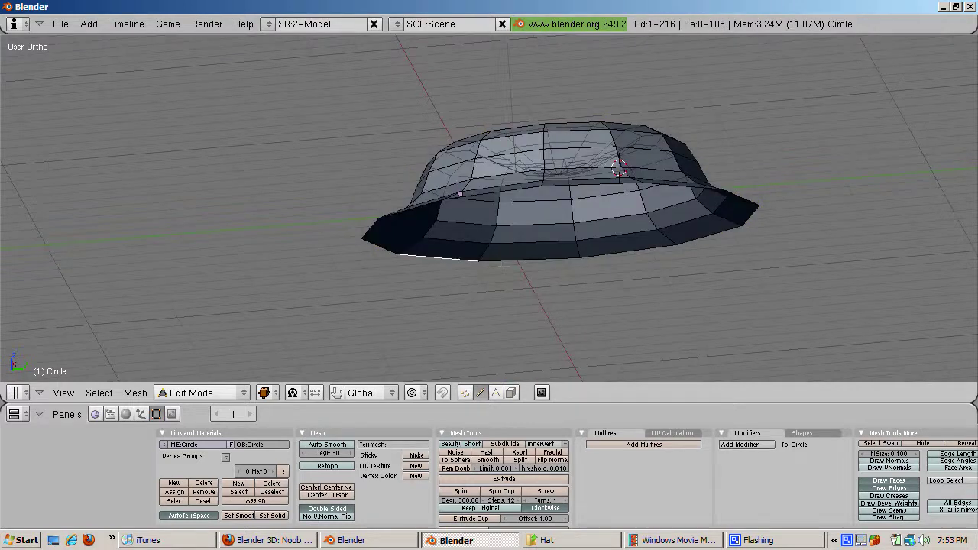
{"action": "right_click", "coordinate": [535, 259], "text": "shift"}
{"action": "right_click", "coordinate": [627, 253], "text": "shift"}
{"action": "right_click", "coordinate": [681, 242], "text": "shift"}
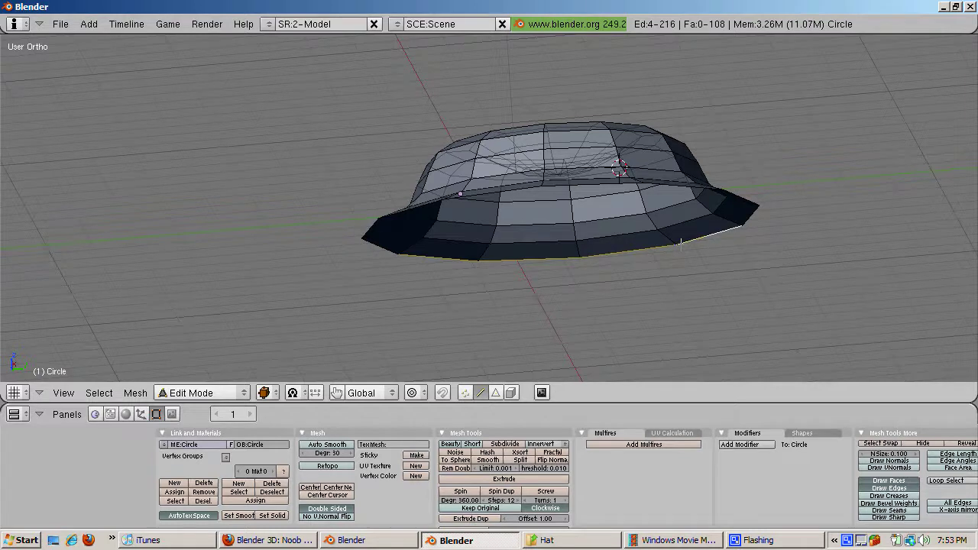
{"action": "key", "text": "e"}
{"action": "key", "text": "z"}
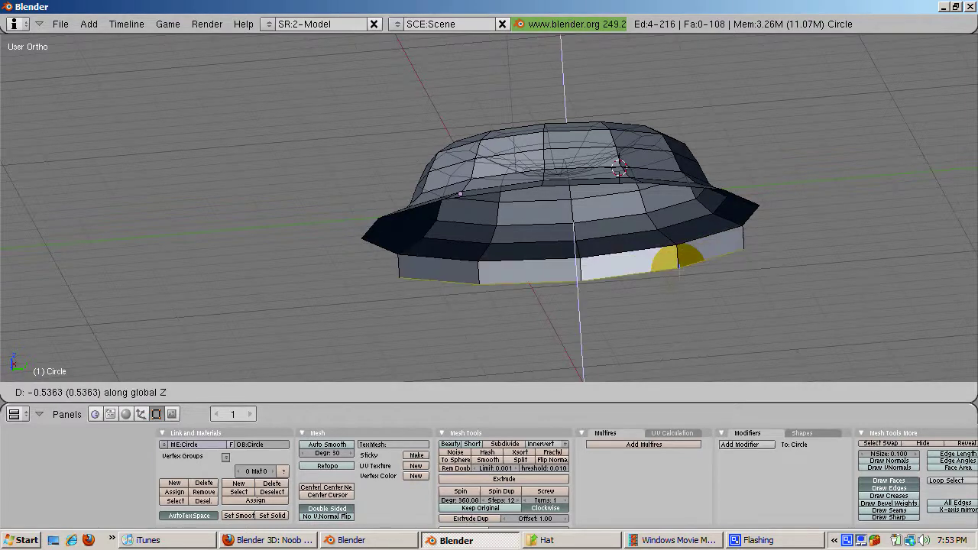
{"action": "left_click", "coordinate": [687, 309]}
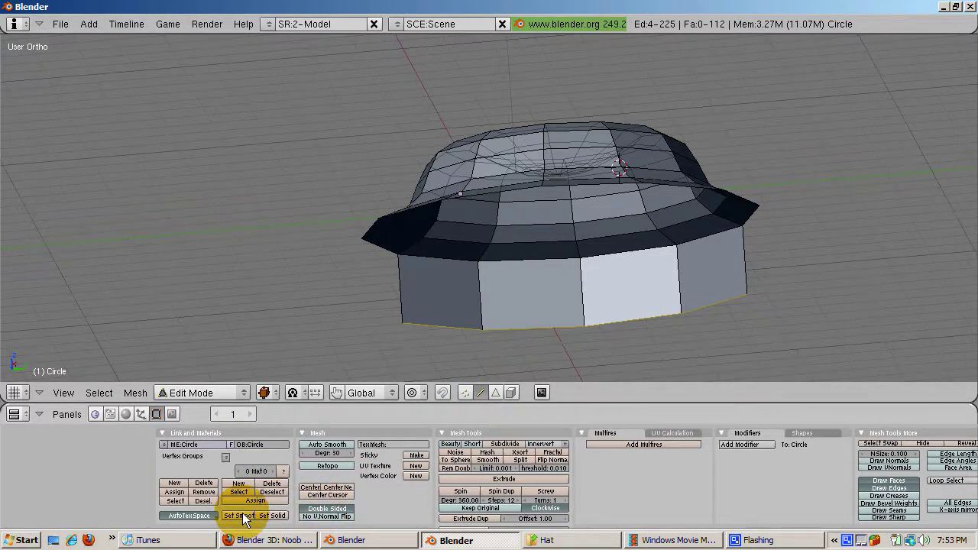
Step: Add a Subsurf modifier to the hat mesh, then render the rounded 1773-vertex, 1988-face result
{"action": "left_click", "coordinate": [731, 444]}
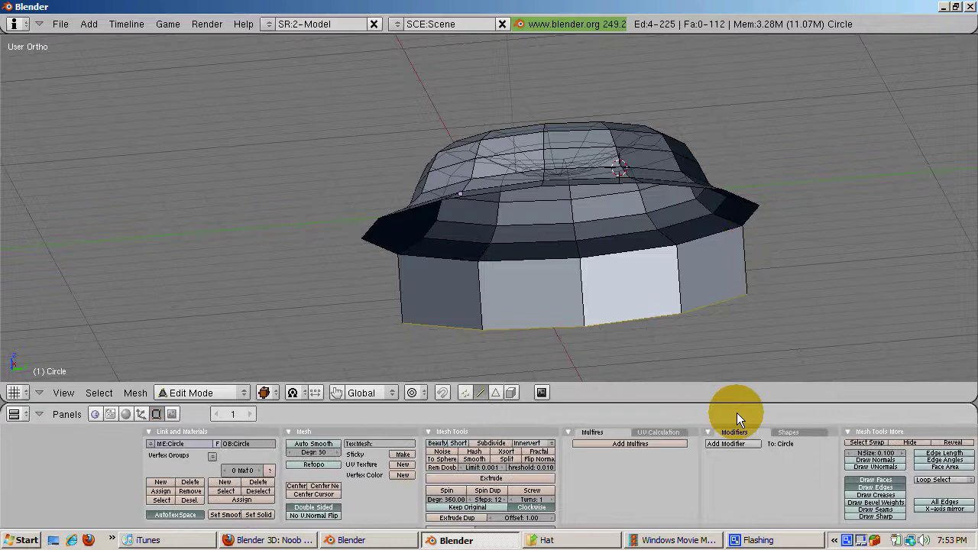
{"action": "left_click", "coordinate": [733, 444]}
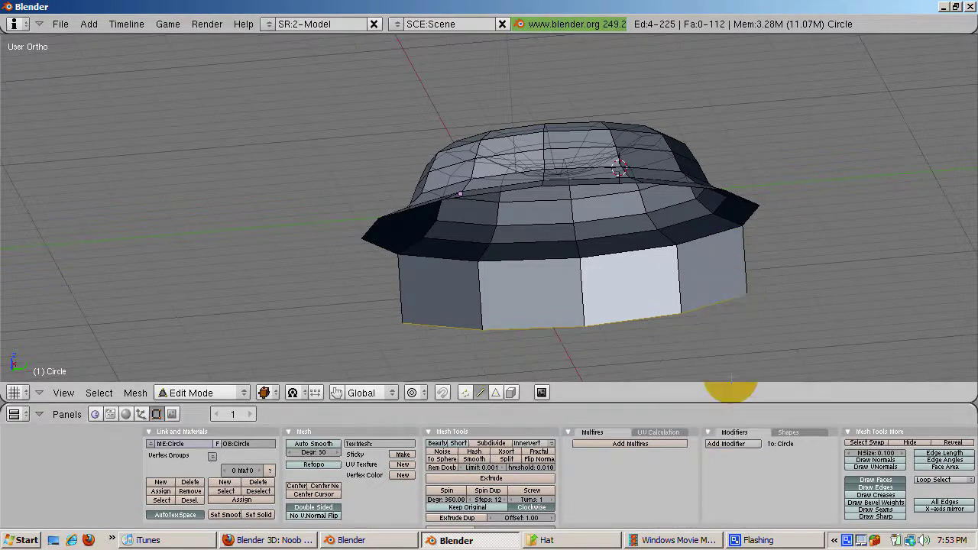
{"action": "middle_click_drag", "start_coordinate": [730, 379], "coordinate": [731, 384]}
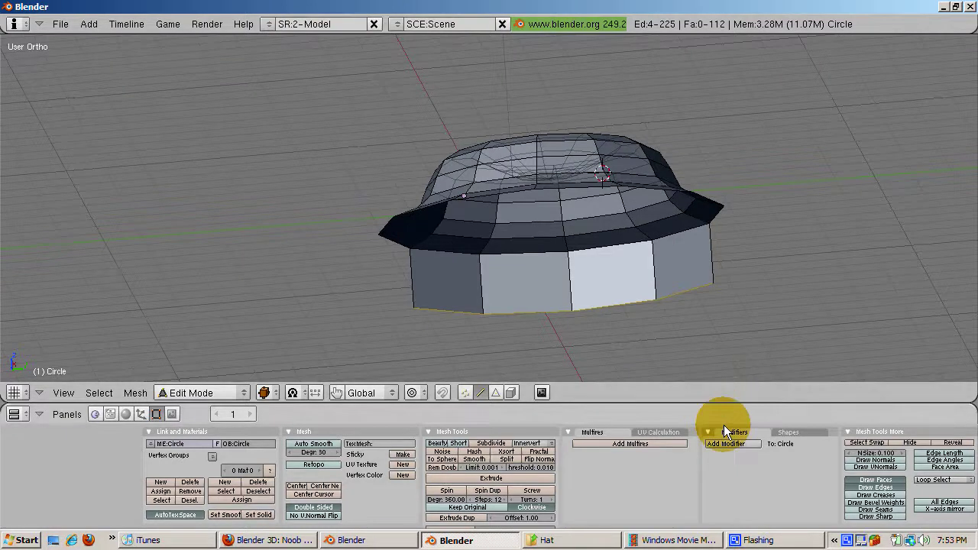
{"action": "left_click", "coordinate": [732, 445]}
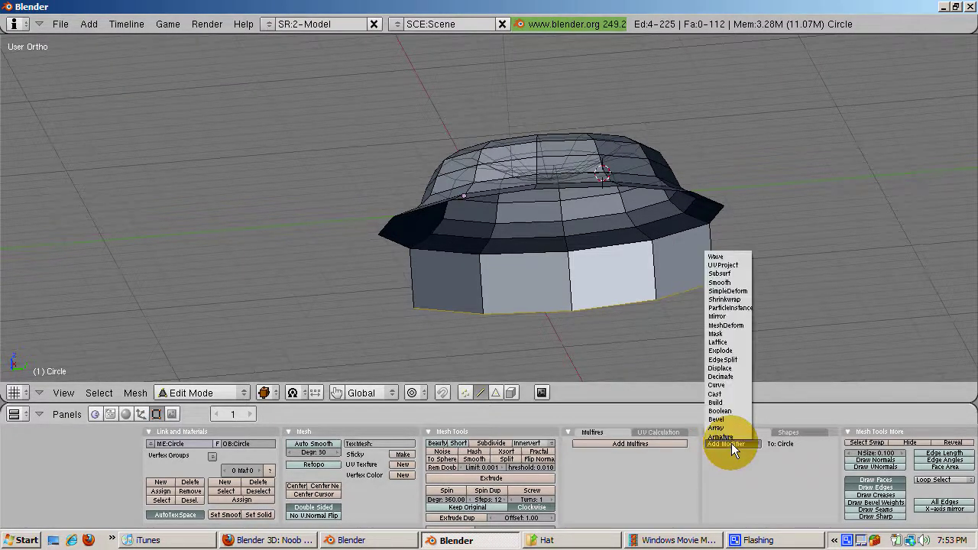
{"action": "left_click", "coordinate": [734, 273]}
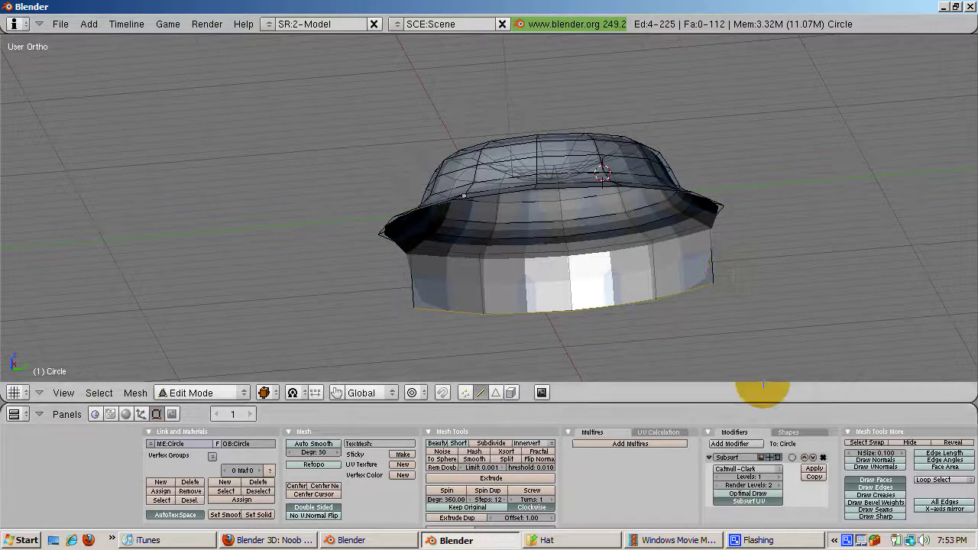
{"action": "middle_click_drag", "start_coordinate": [762, 390], "coordinate": [757, 388]}
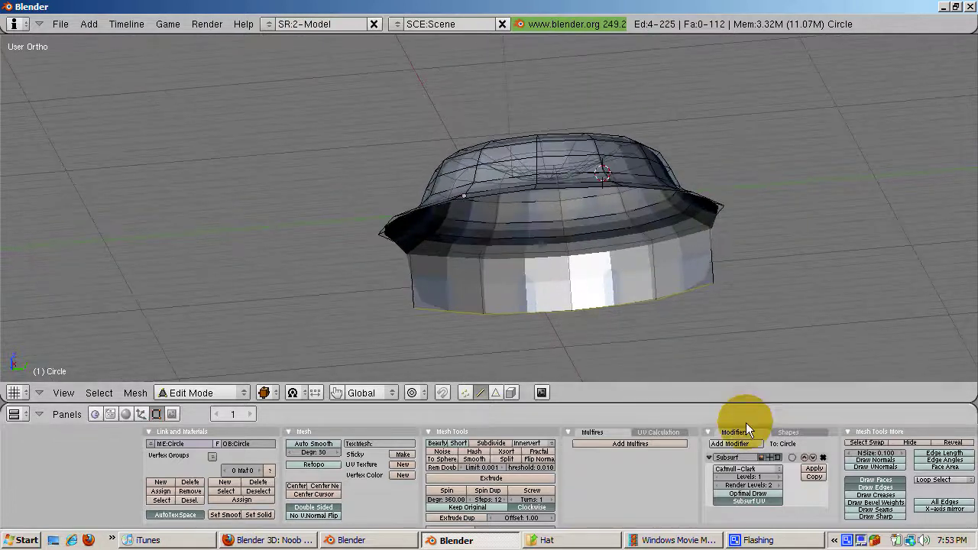
{"action": "key", "text": "F12"}
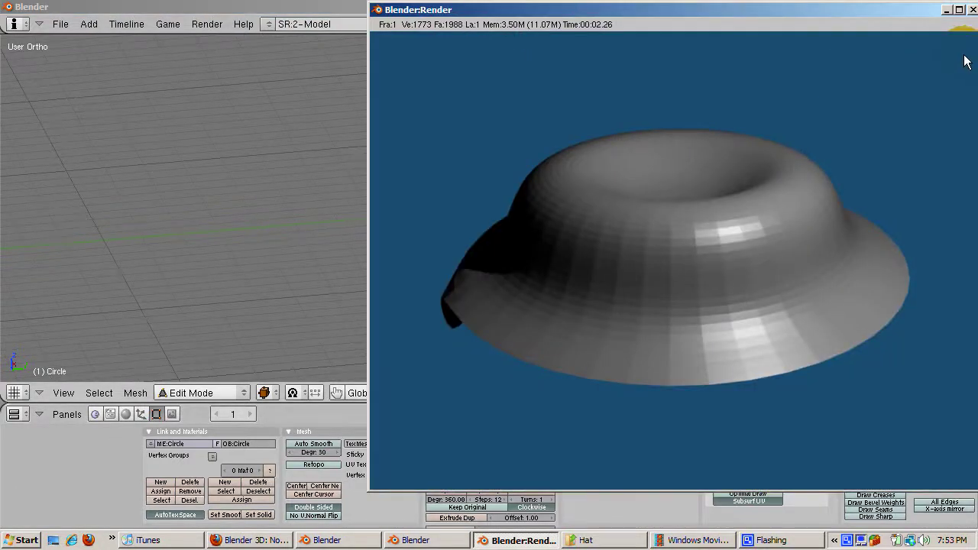